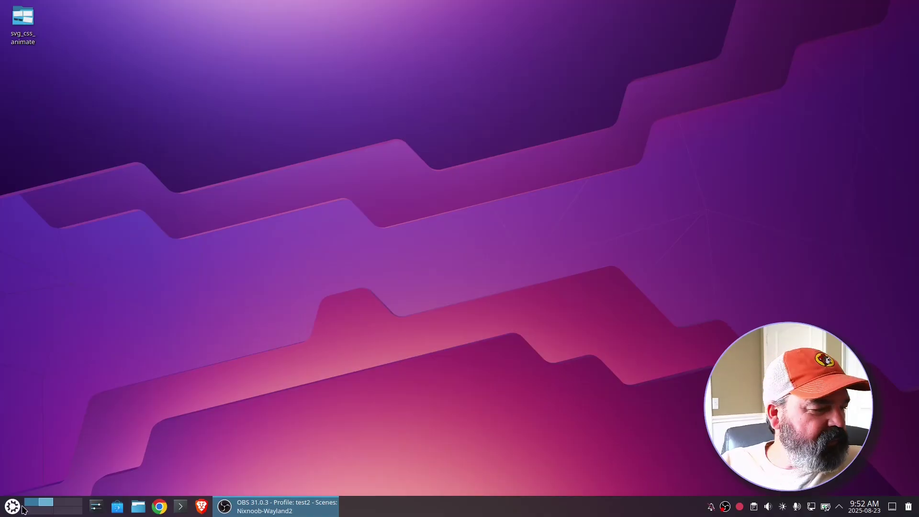
- Open the Activities page in System Settings, which lists only the Default activity, then close it
left_click(3, 511)
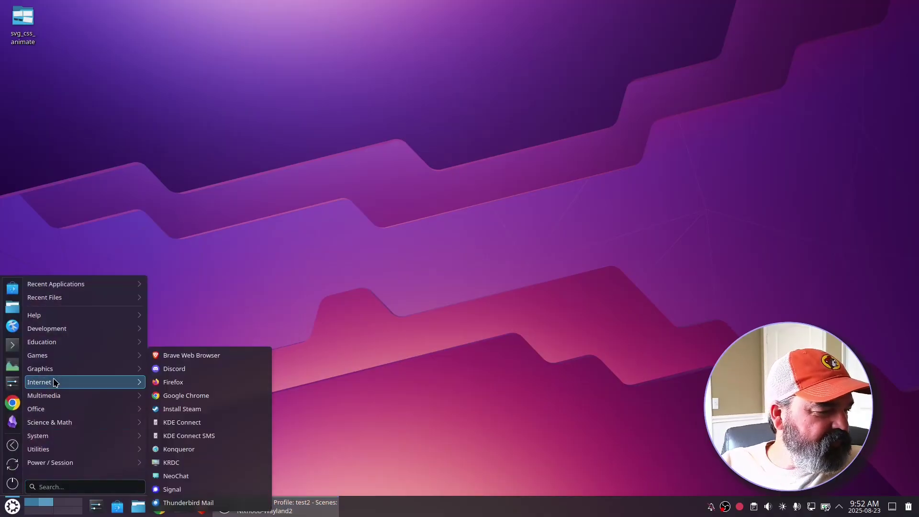
mouse_move(47, 447)
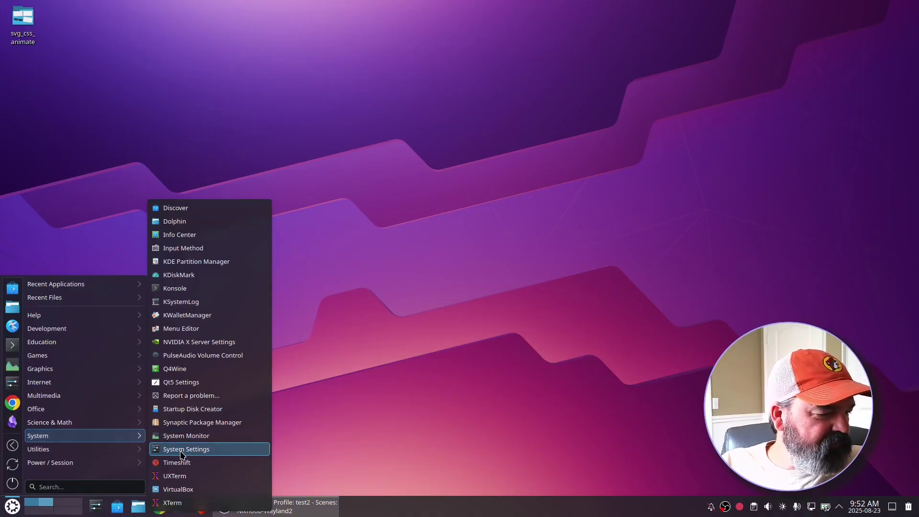
left_click(175, 449)
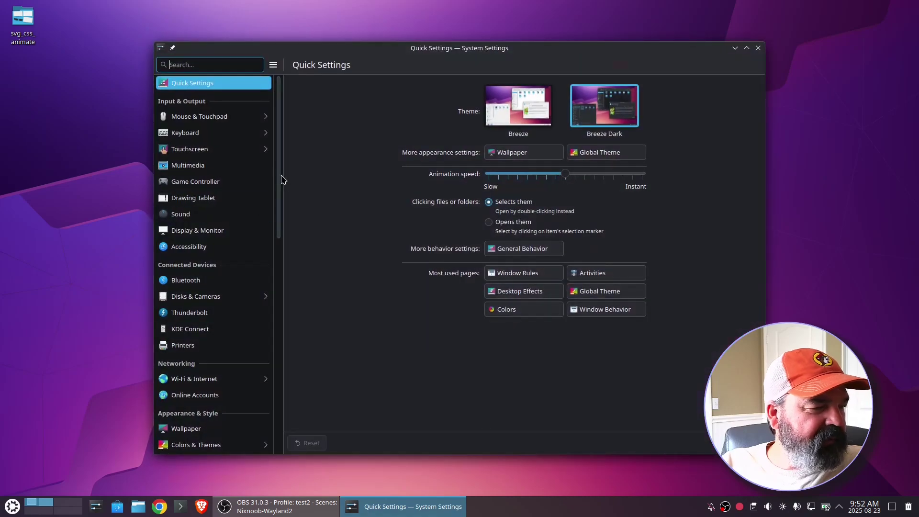
left_click_drag(280, 179, 289, 273)
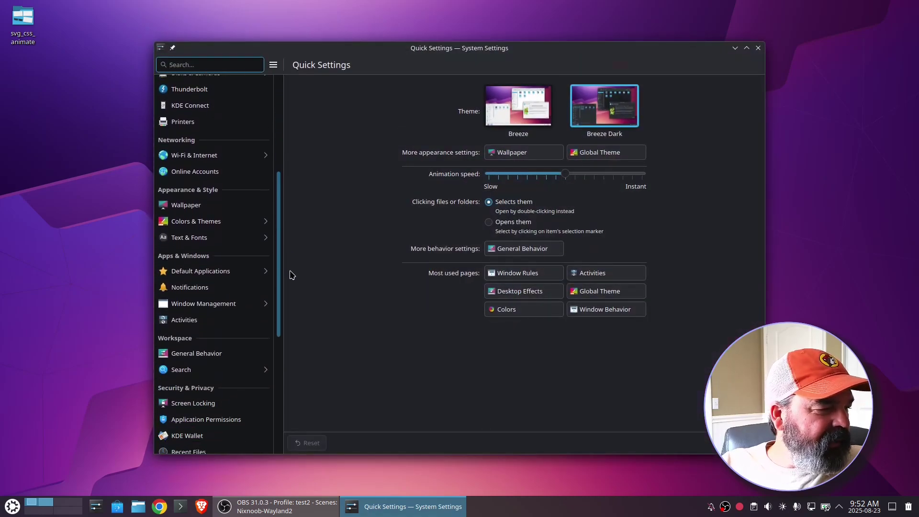
left_click(188, 314)
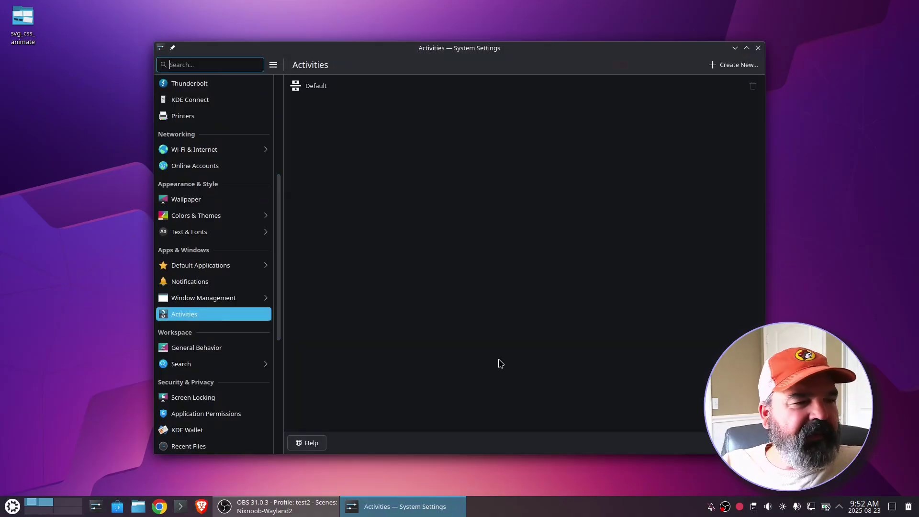
left_click(759, 48)
- Reopen Activities settings through a KRunner search for 'acti' and open the Default activity's settings
key("alt+space")
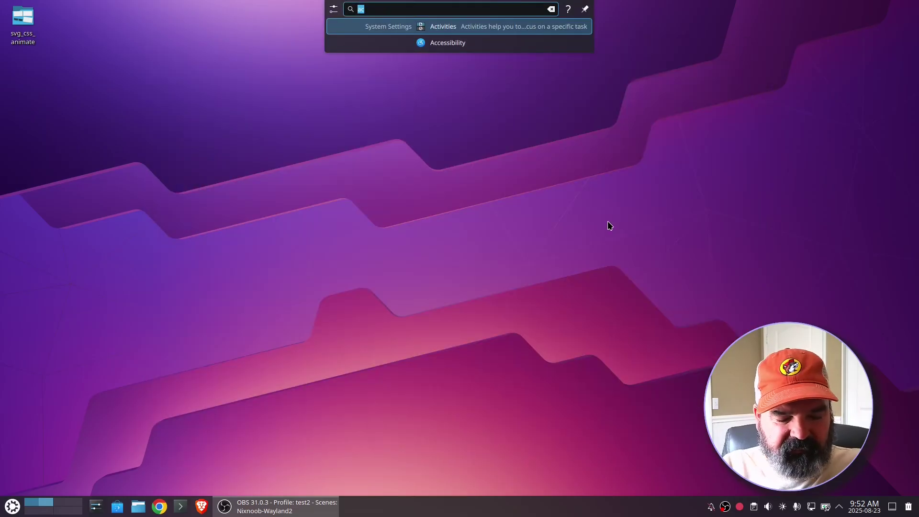
type("acti")
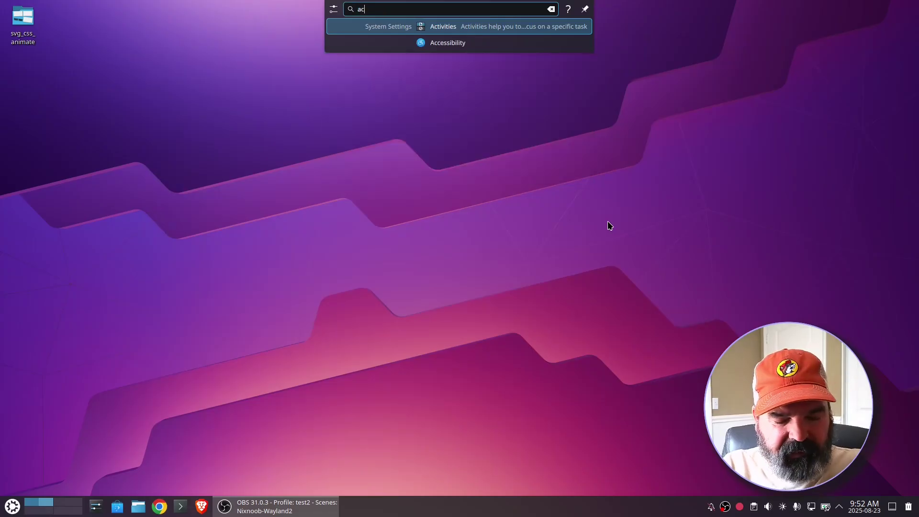
key("Return")
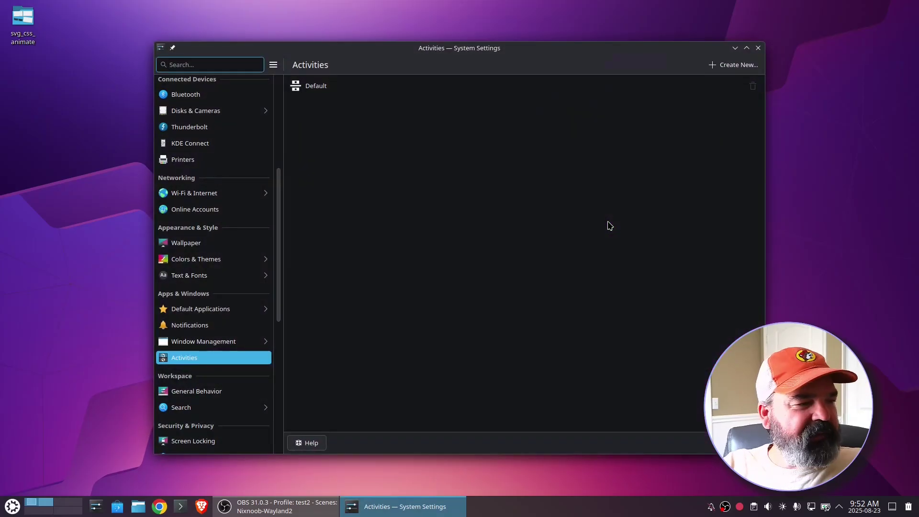
left_click(358, 89)
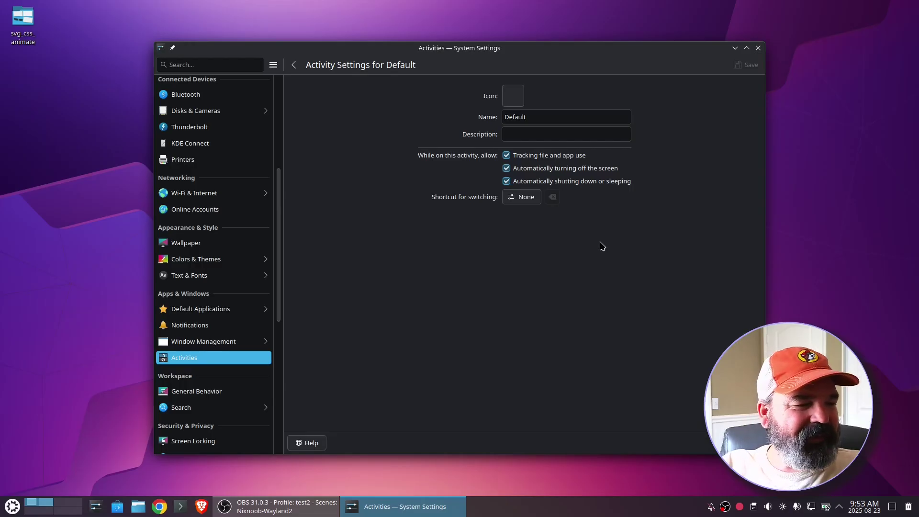
- Start recording a new switching shortcut for the Default activity
left_click(522, 198)
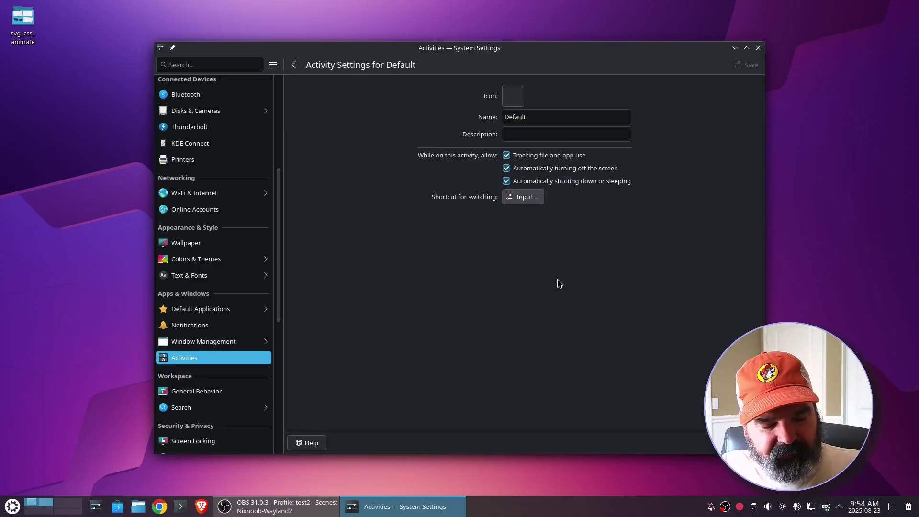
- Give the Default activity the shortcut Meta+Alt+D, avoiding the Meta+D conflict, and save
key("super")
key("super+d")
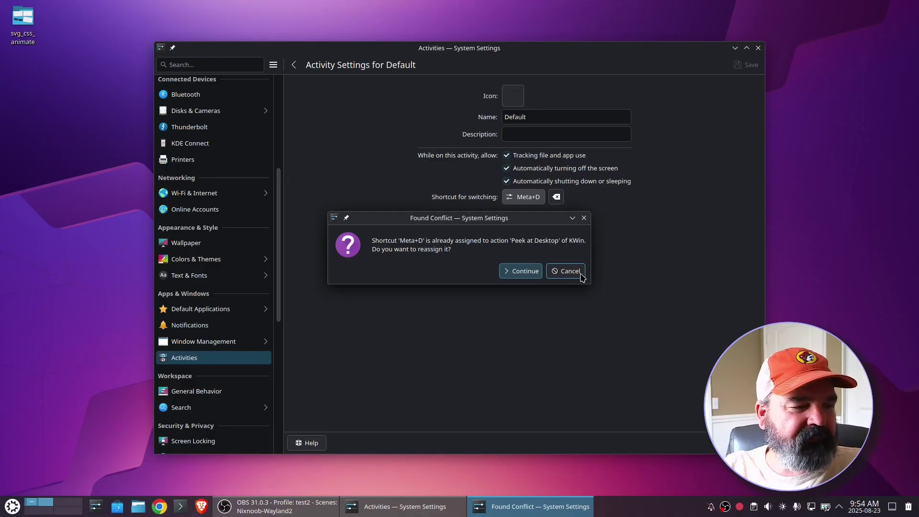
left_click(579, 271)
left_click(538, 199)
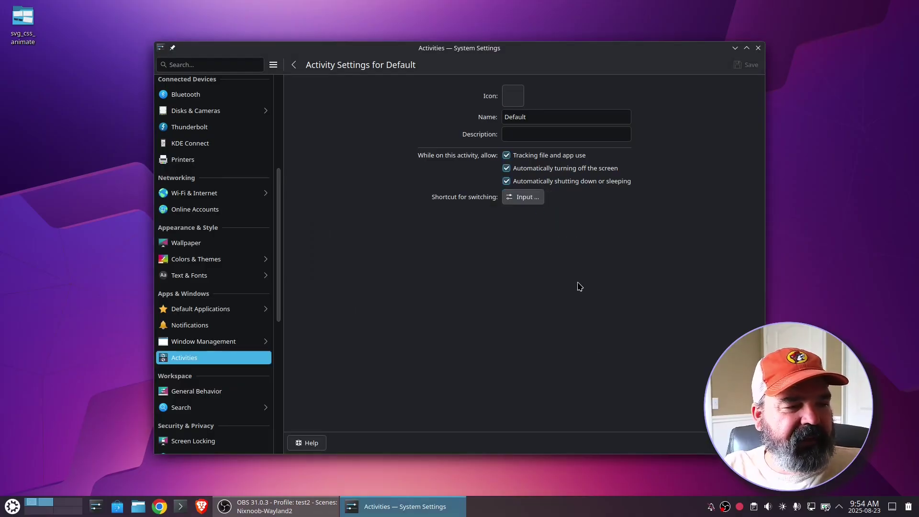
key("super+alt+d")
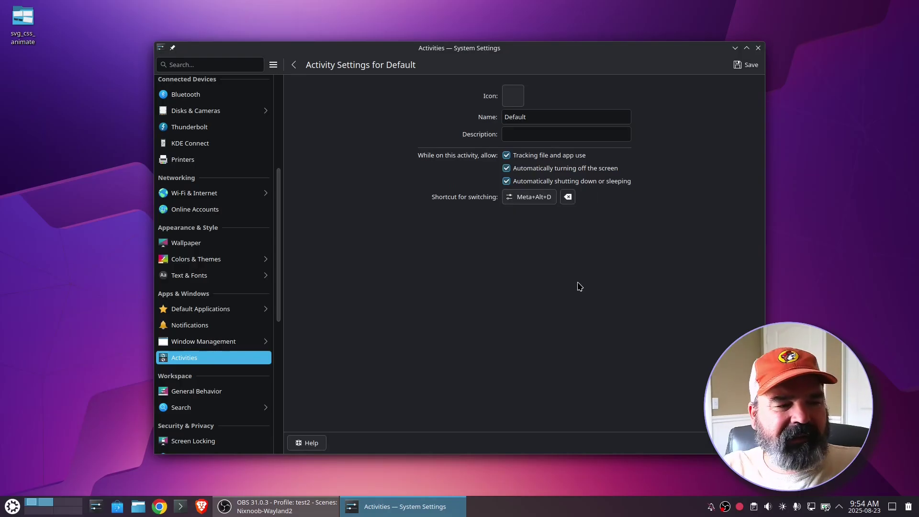
left_click(752, 66)
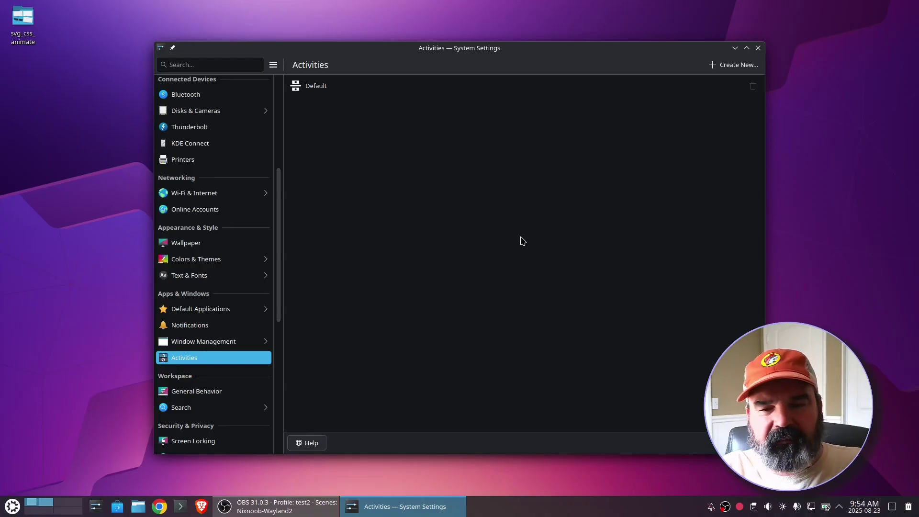
- Create a new activity named 'Bills' with the description 'Paying Bills'
left_click(735, 65)
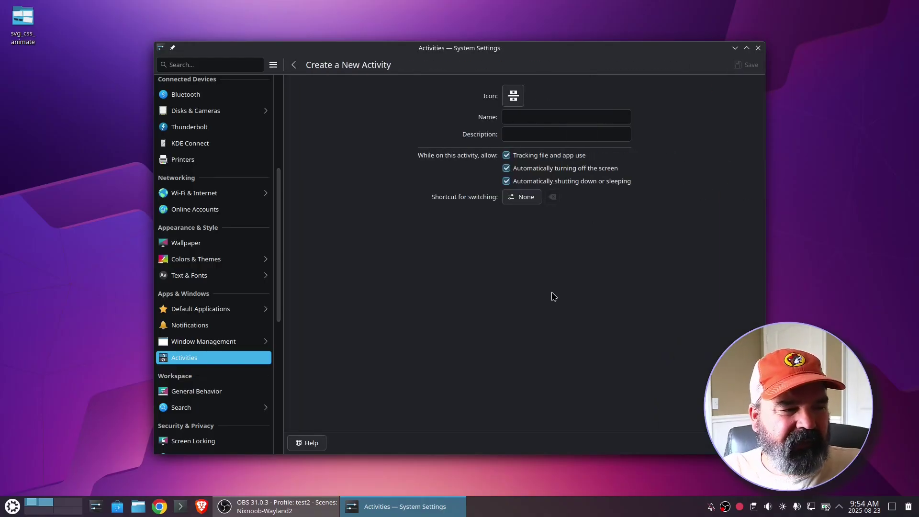
left_click(543, 116)
type("Bills")
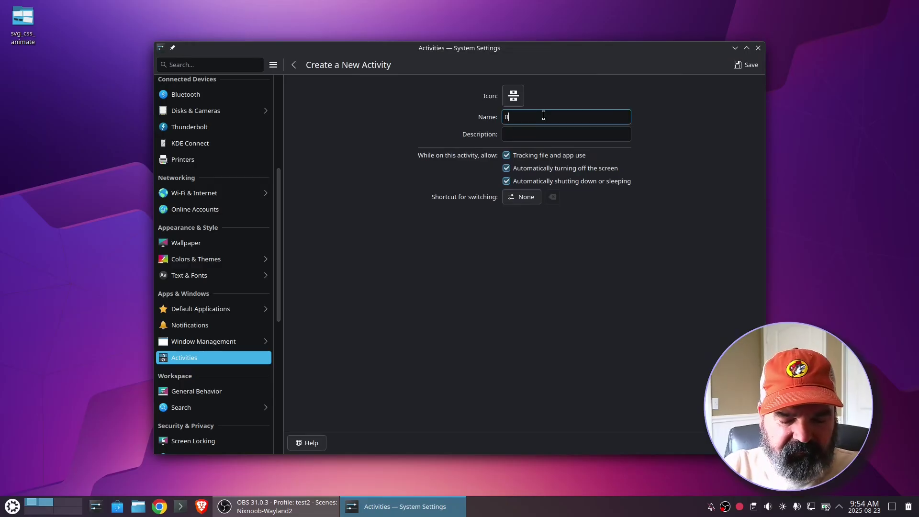
key("Tab")
type("P")
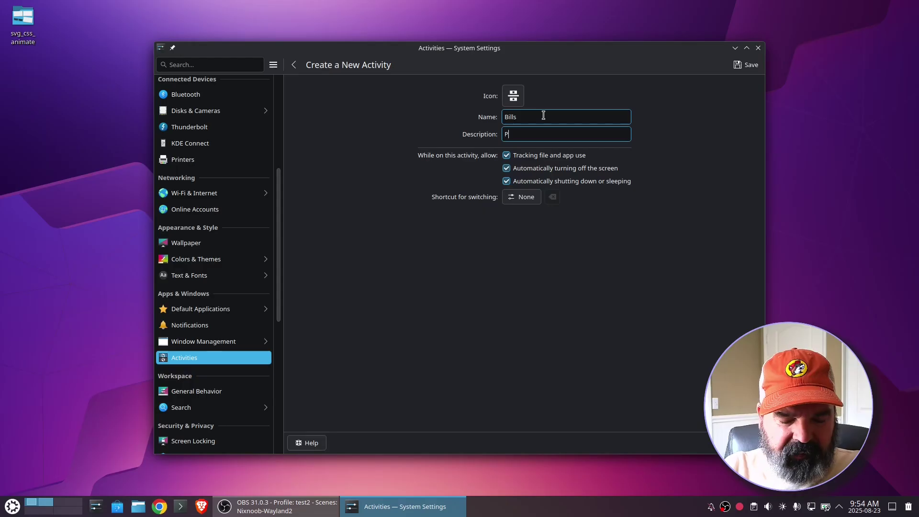
type("aying Bills")
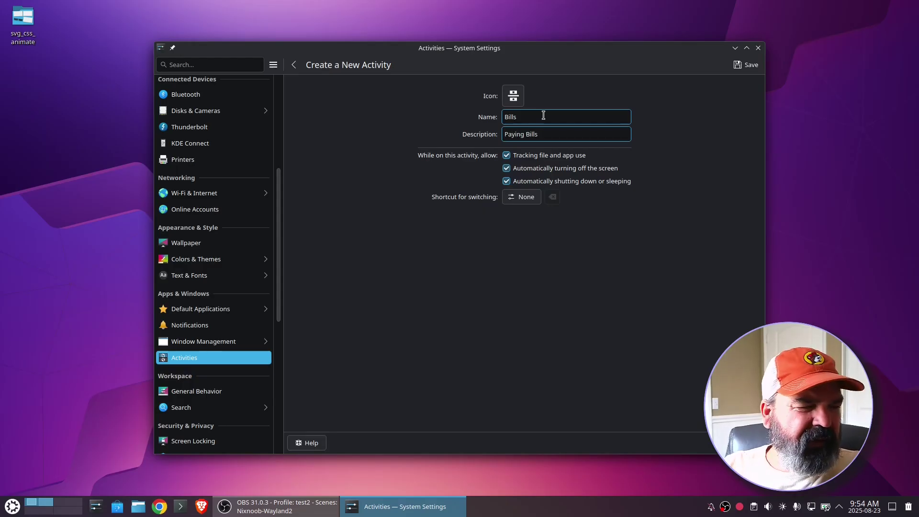
- Give the Bills activity the accessories-calculator icon
left_click(516, 102)
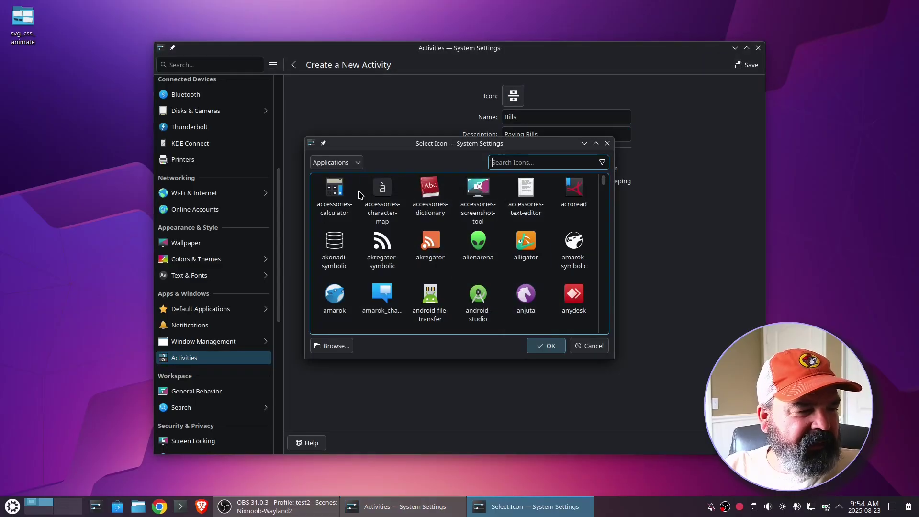
left_click(335, 198)
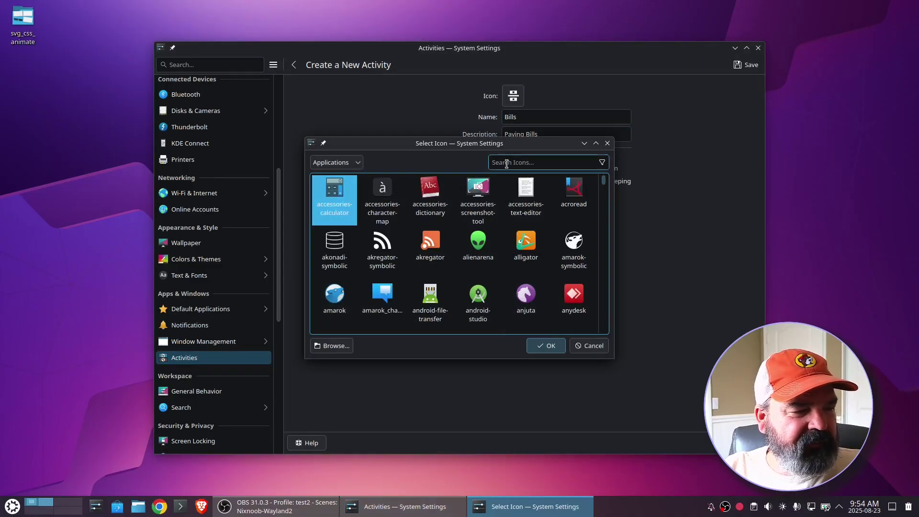
left_click(337, 162)
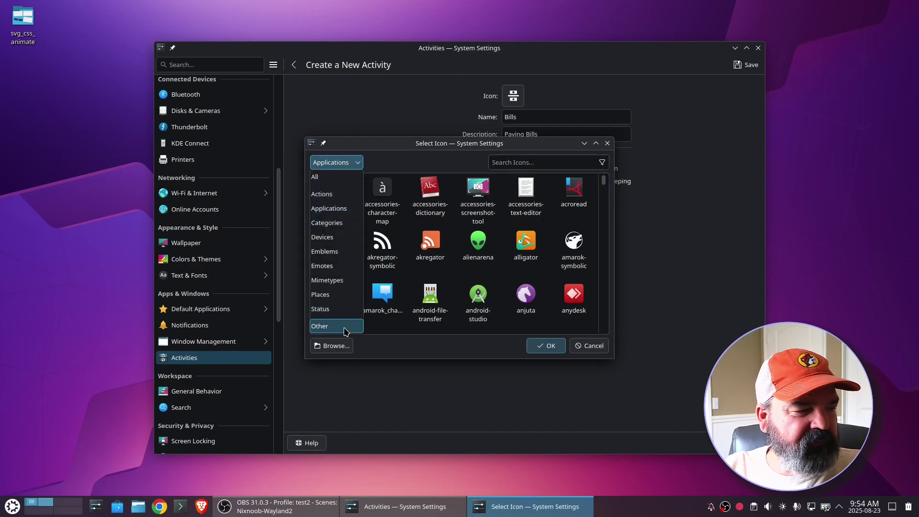
left_click(320, 177)
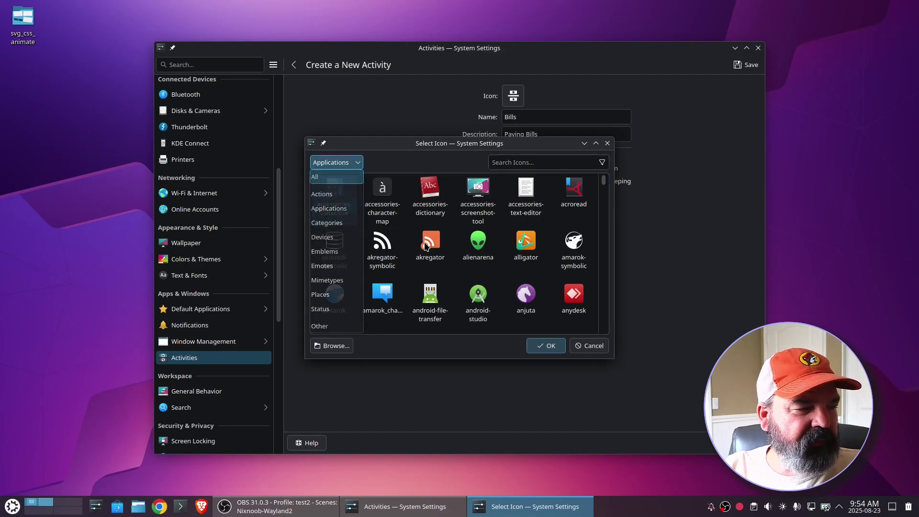
left_click(524, 164)
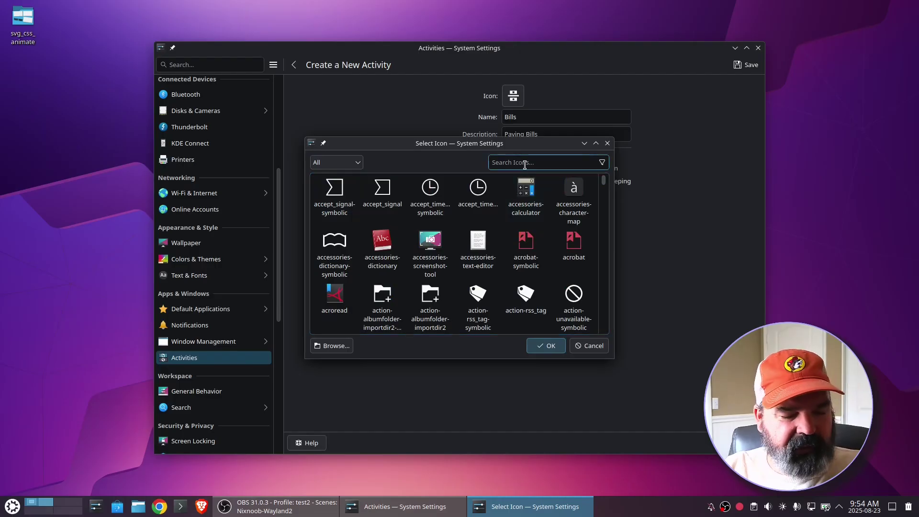
type("calc")
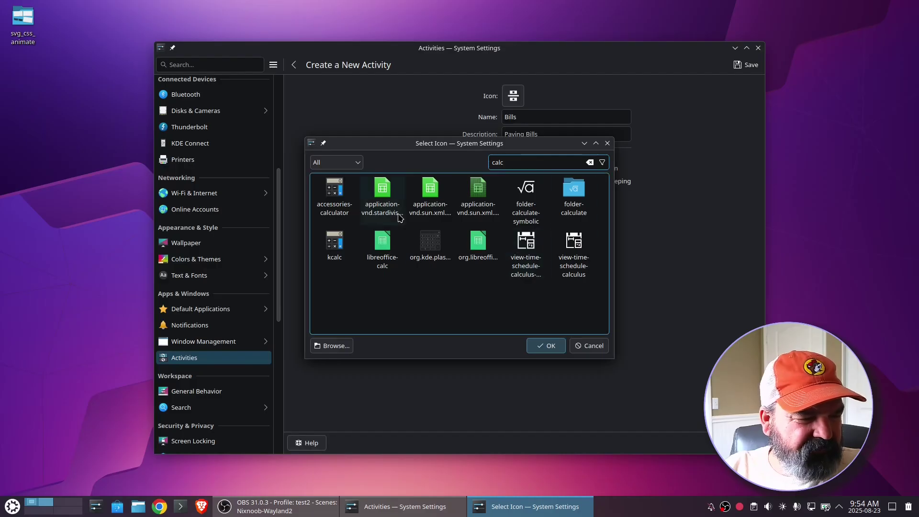
left_click(340, 192)
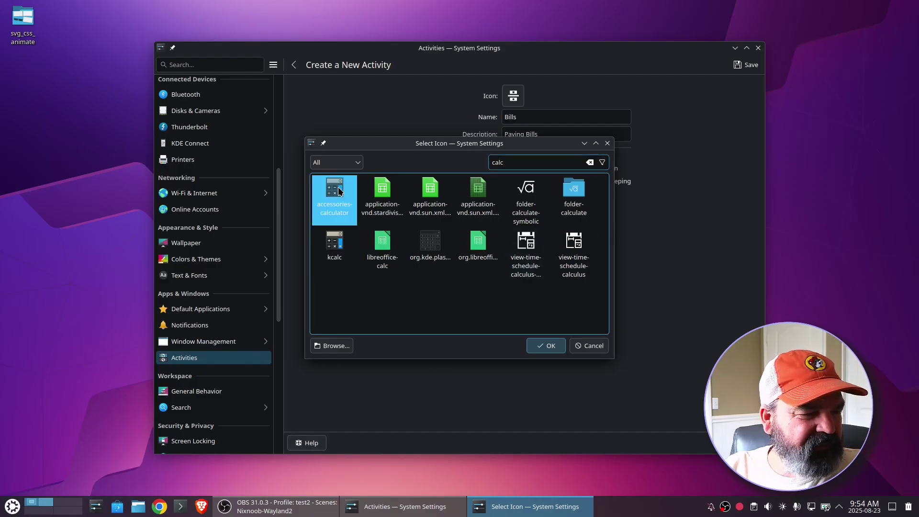
left_click(550, 348)
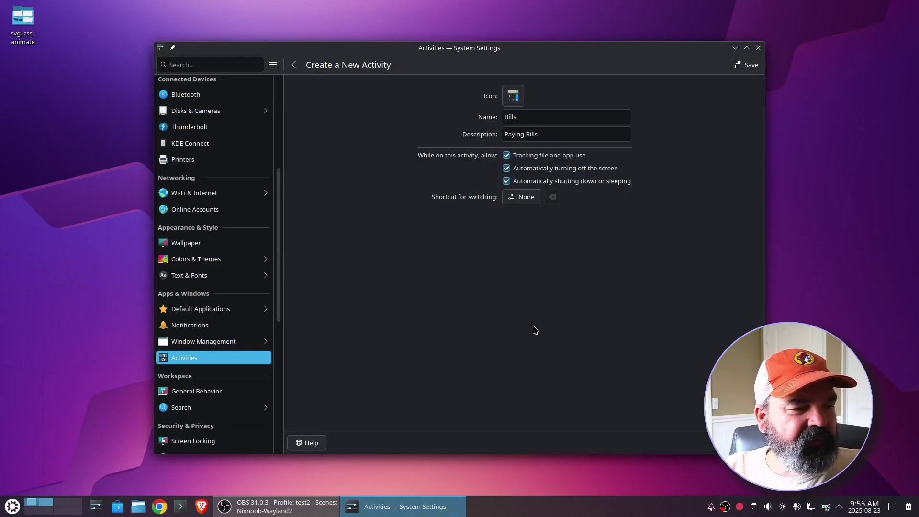
- Set the Bills switching shortcut to Meta+Alt+B and save the activity
left_click(524, 203)
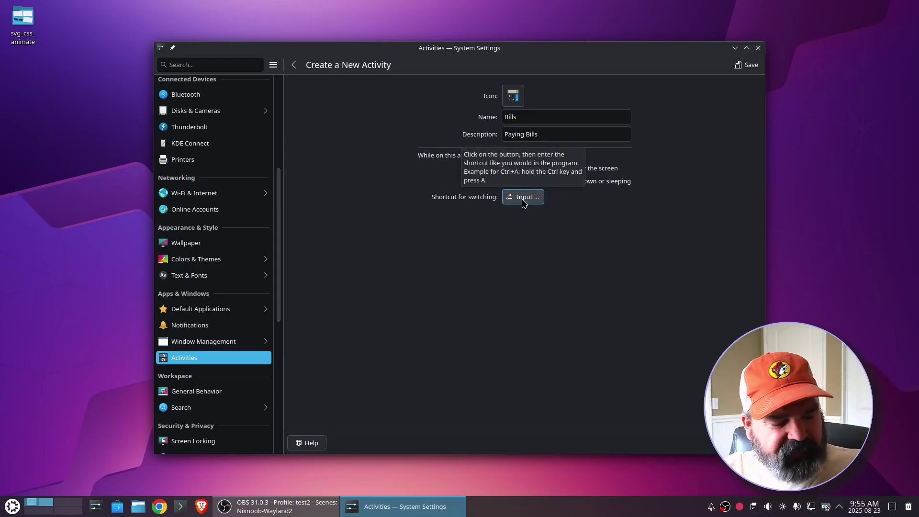
key("super+alt+b")
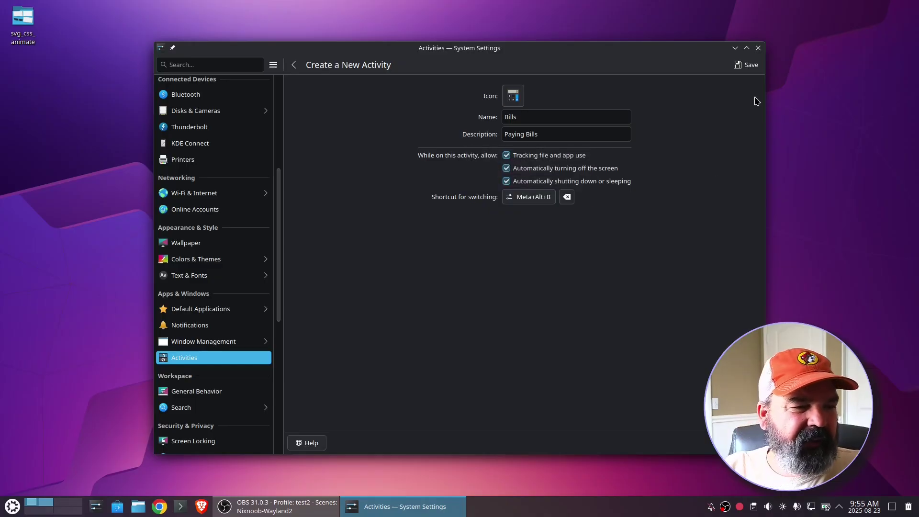
key("ctrl+s")
key("super+alt+b")
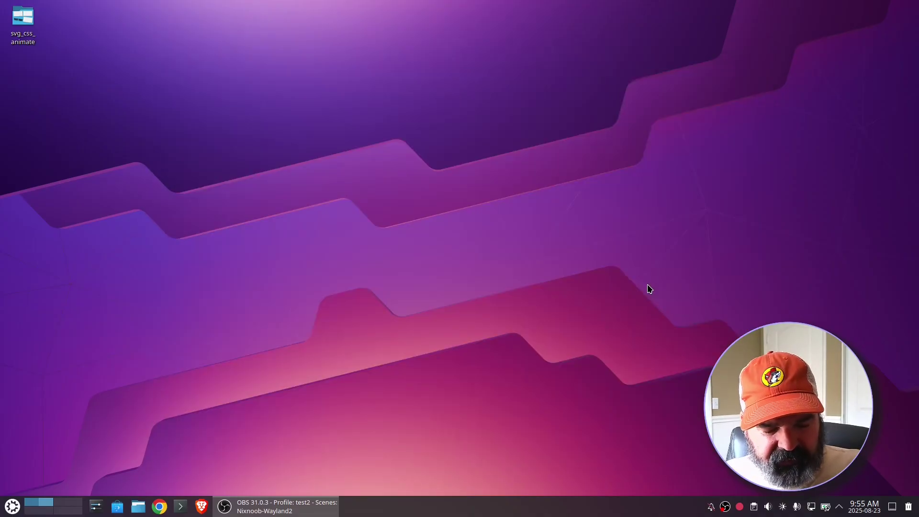
key("alt+space")
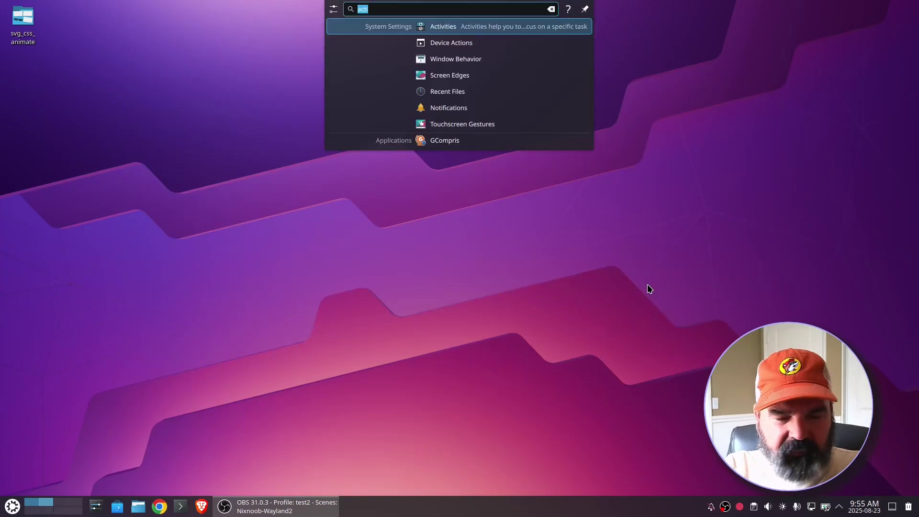
key("Return")
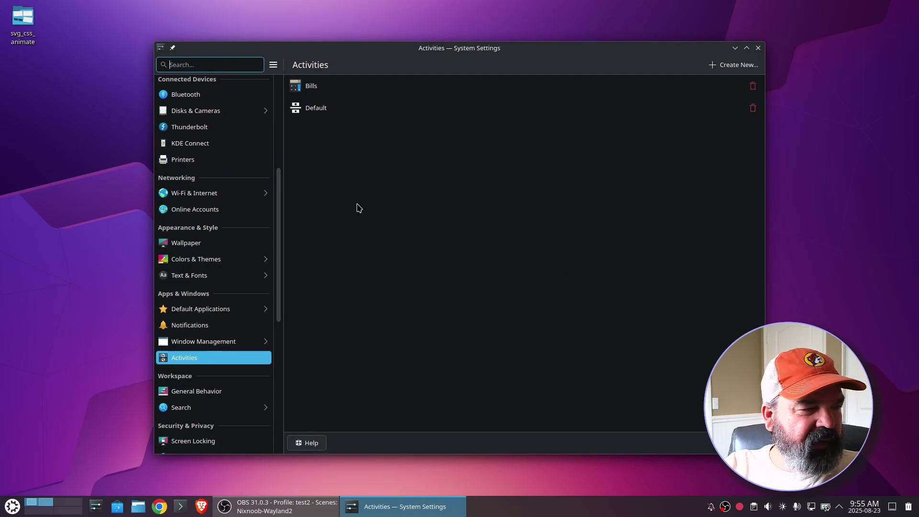
left_click(309, 443)
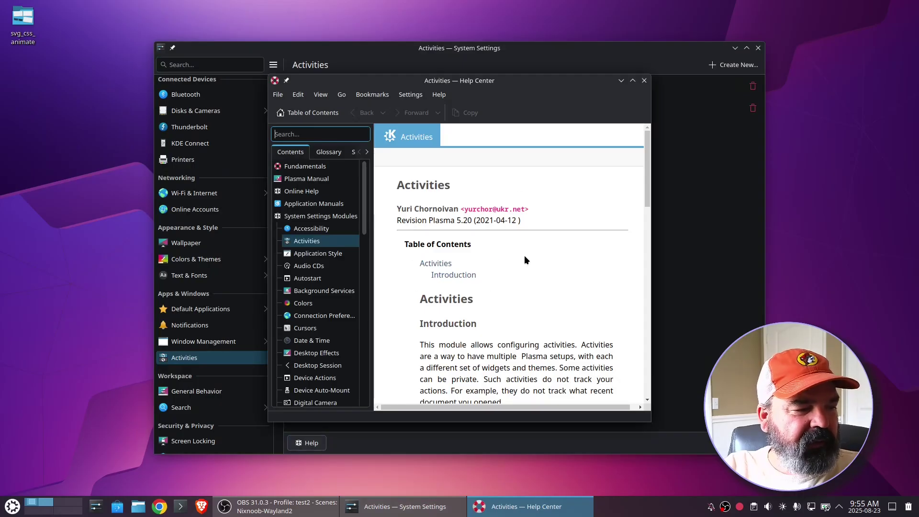
scroll(526, 257, "down", 9)
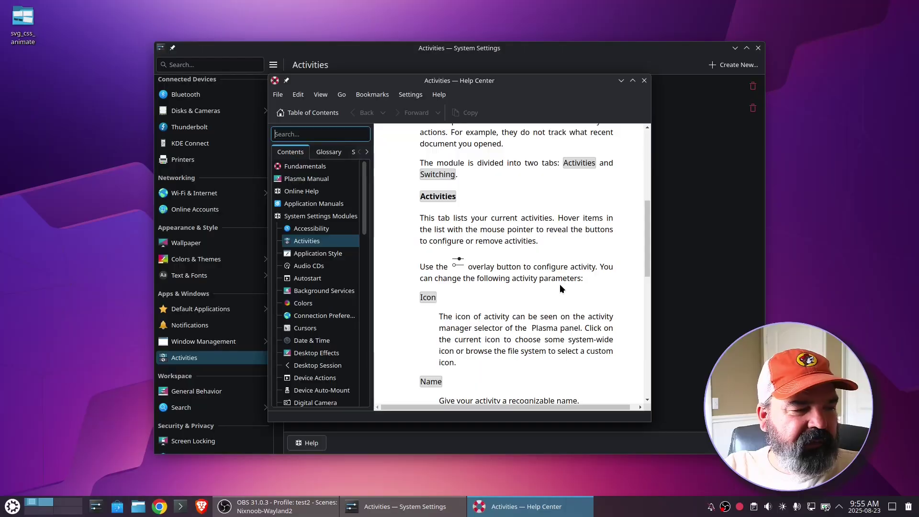
scroll(437, 309, "down", 4)
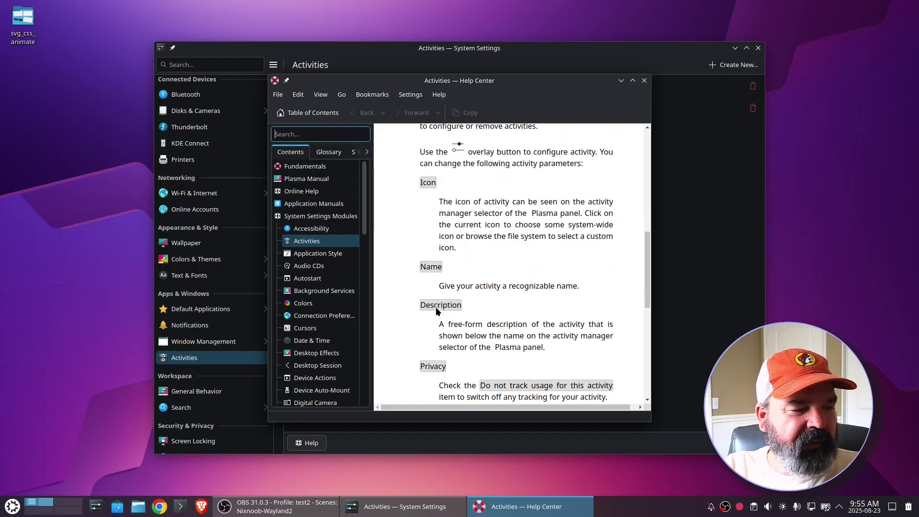
scroll(436, 306, "down", 4)
scroll(479, 329, "down", 5)
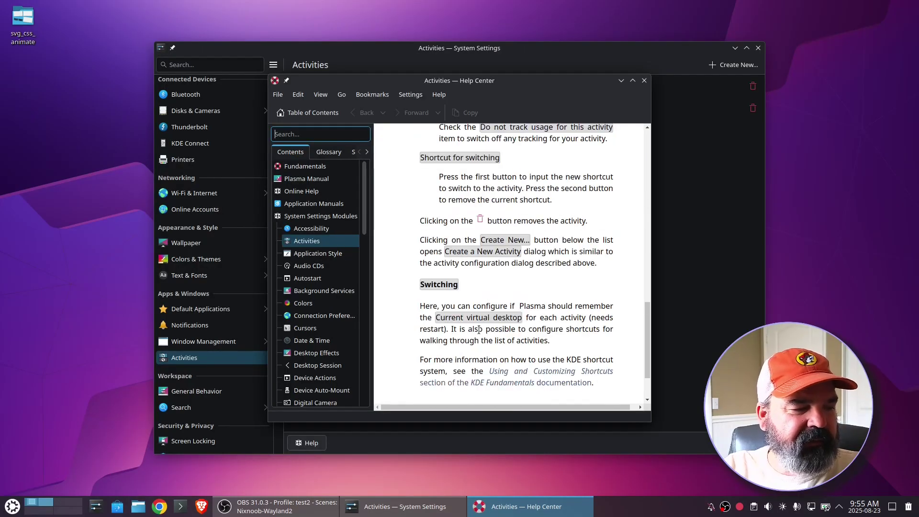
scroll(508, 283, "down", 3)
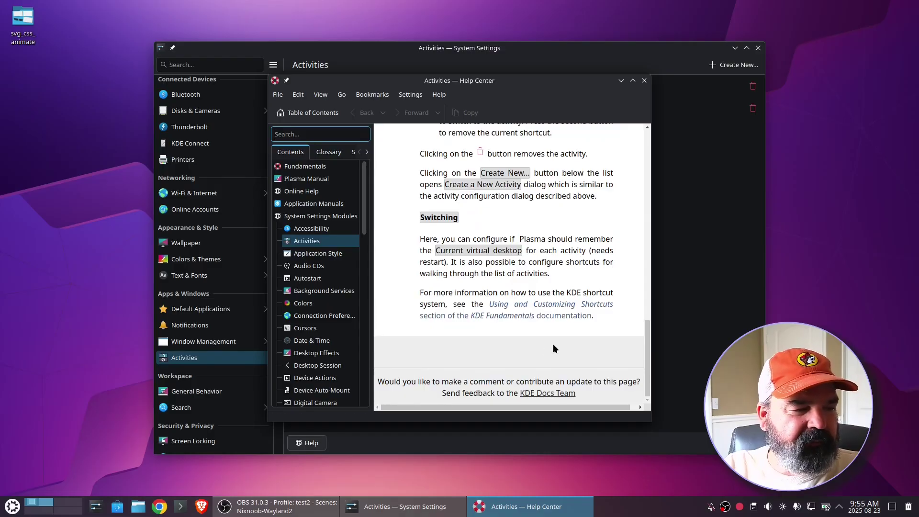
left_click(644, 80)
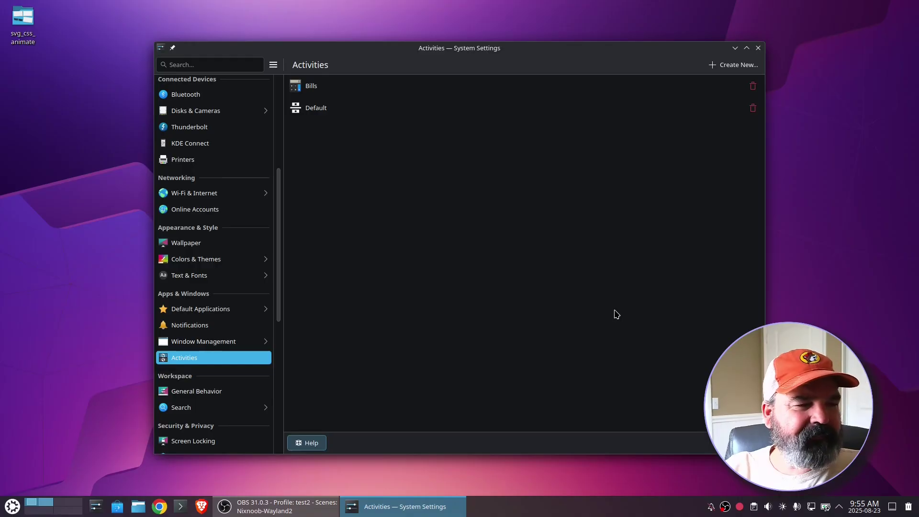
left_click(758, 48)
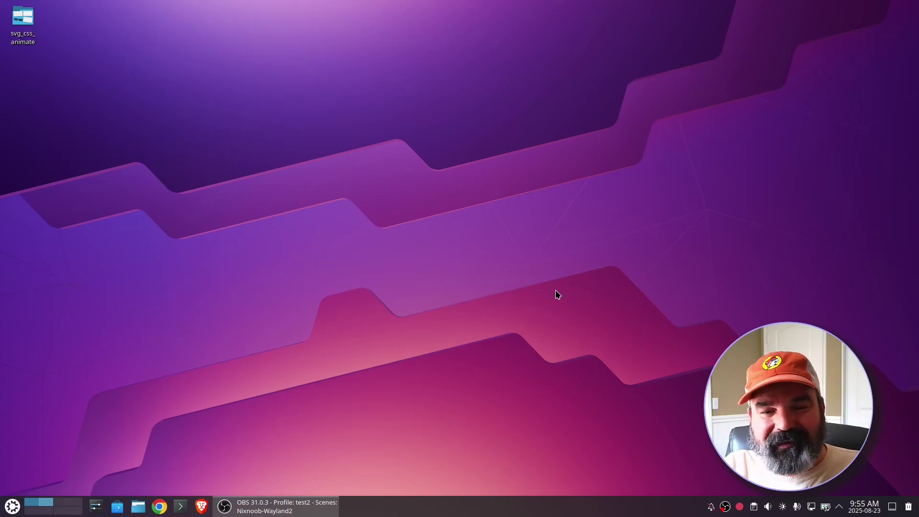
right_click(527, 225)
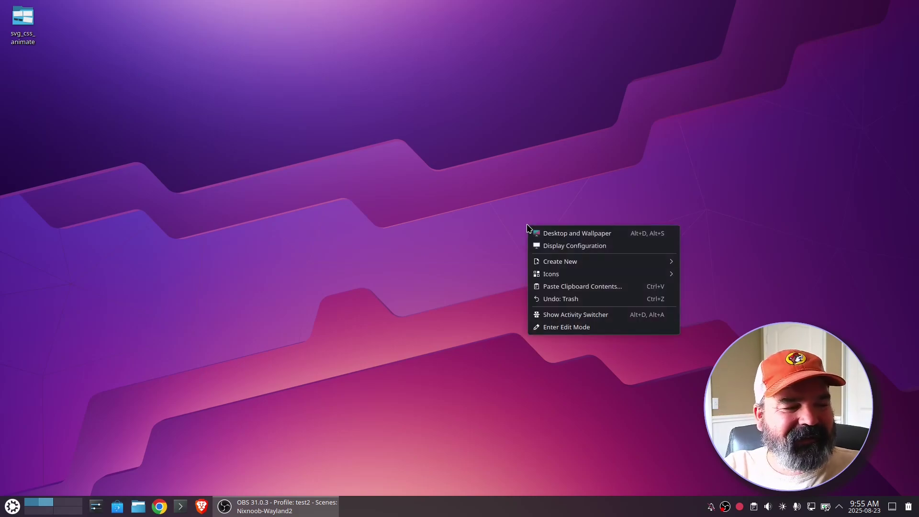
- Switch to the Bills activity using the activity switcher and Meta+Tab
left_click(562, 316)
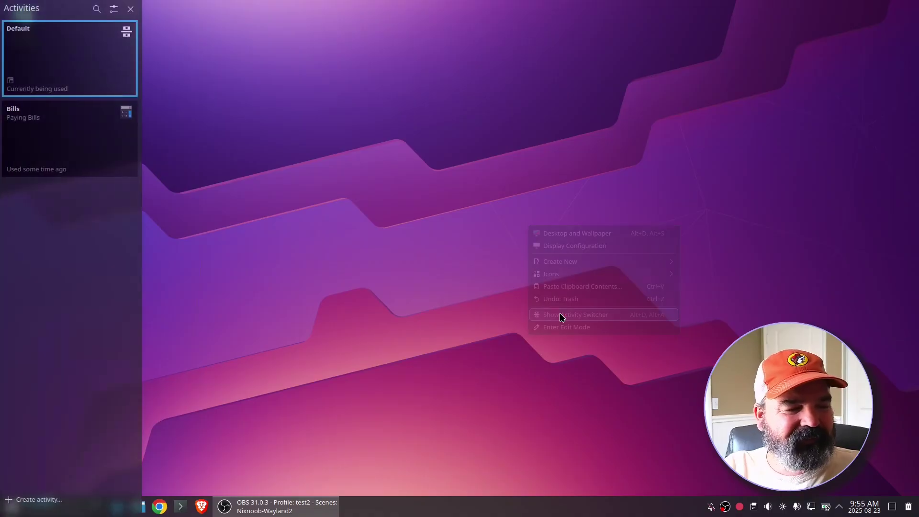
left_click(65, 142)
left_click(64, 142)
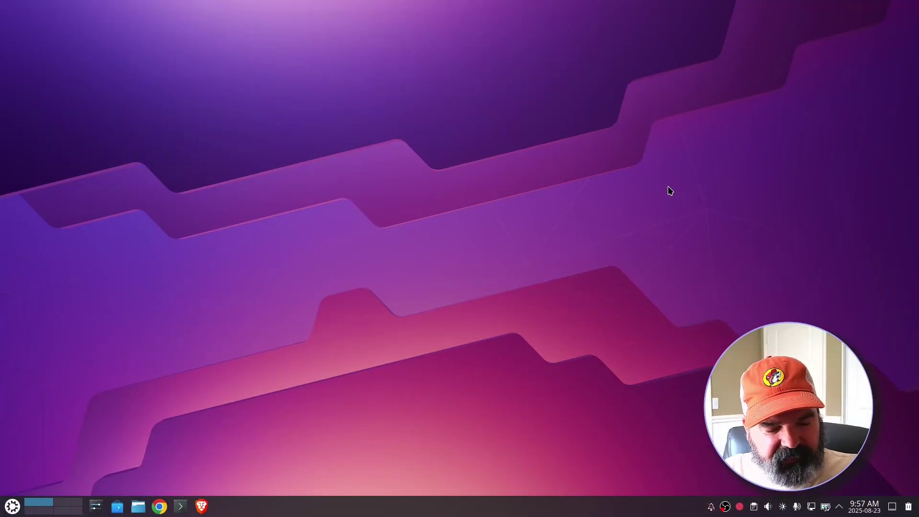
key("super+Tab")
key("super+Tab")
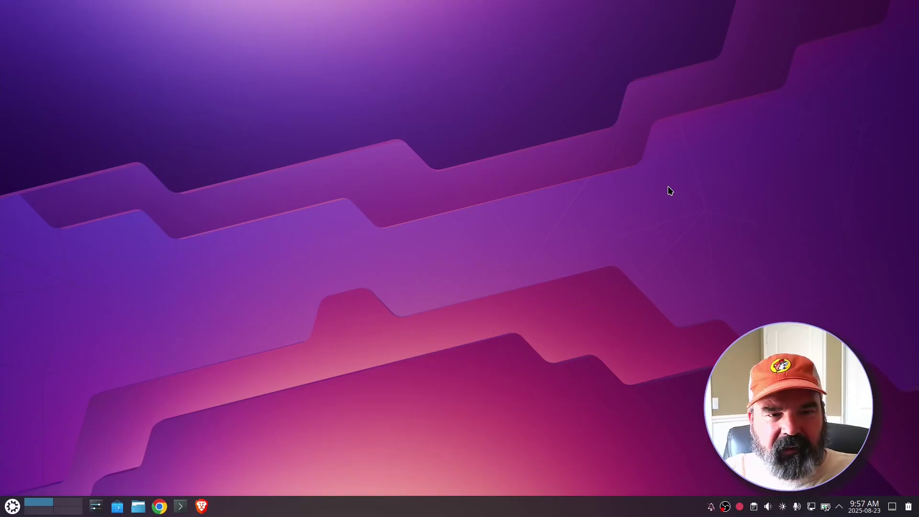
right_click(425, 103)
- Set the Bills desktop wallpaper to the Gregorio_001 green-leaf image
left_click(448, 108)
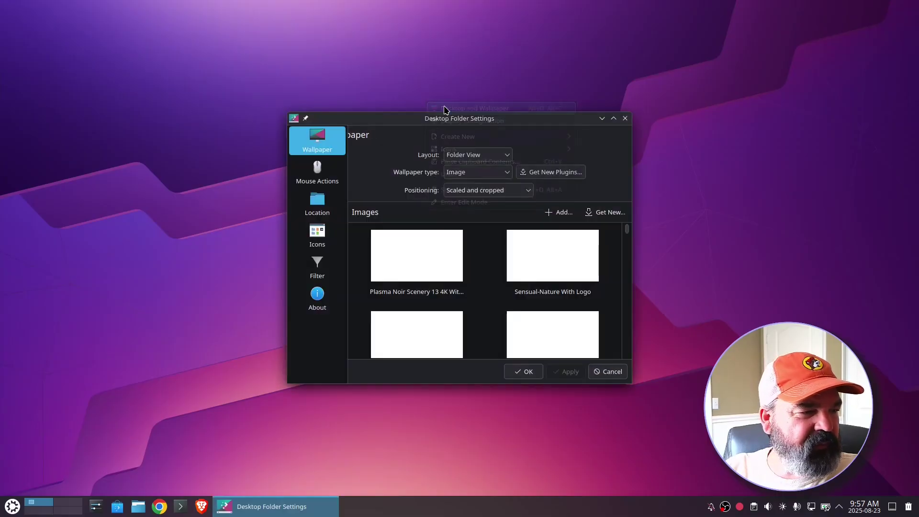
scroll(481, 280, "down", 3)
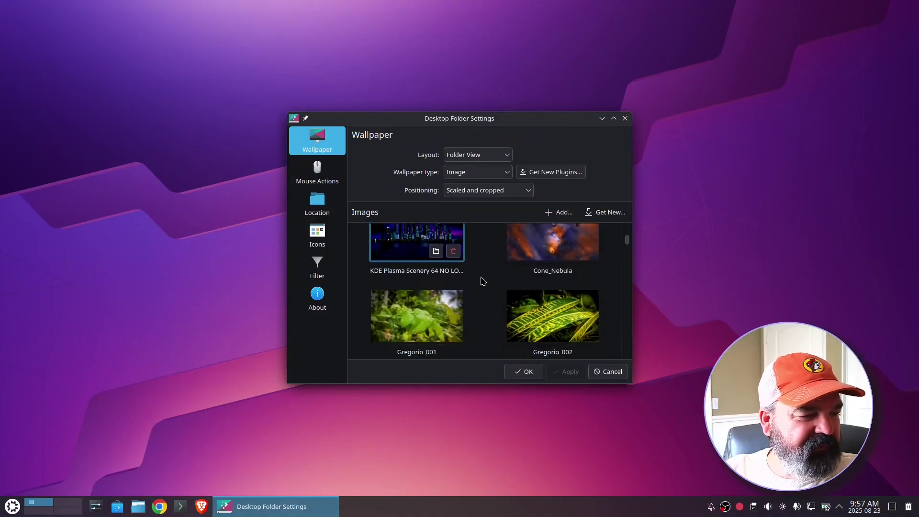
left_click(412, 271)
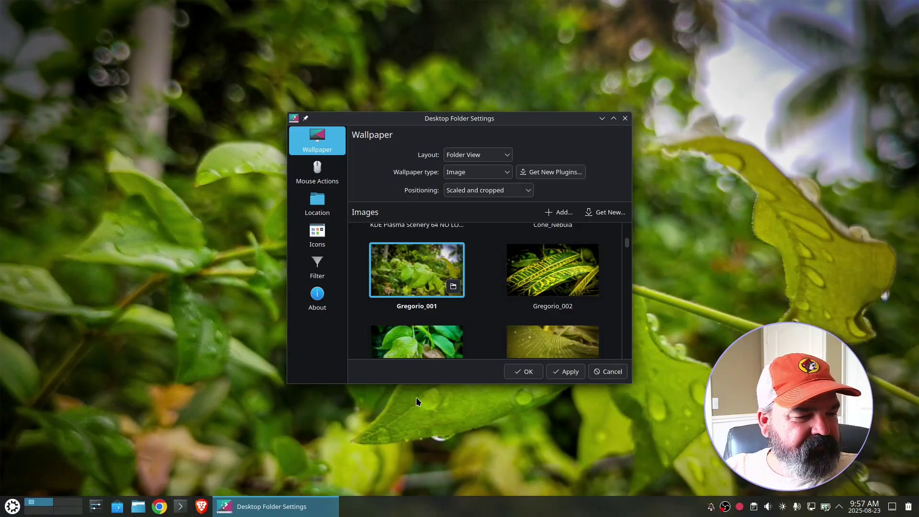
left_click(522, 372)
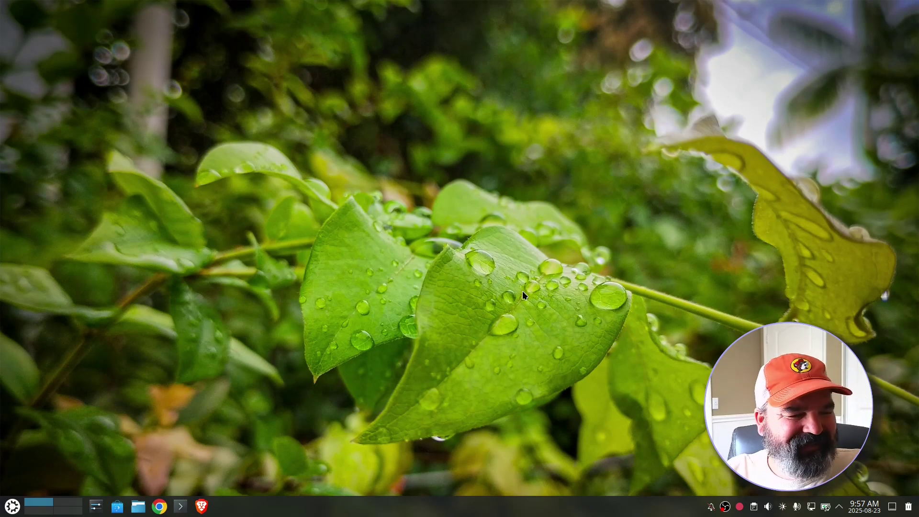
right_click(414, 136)
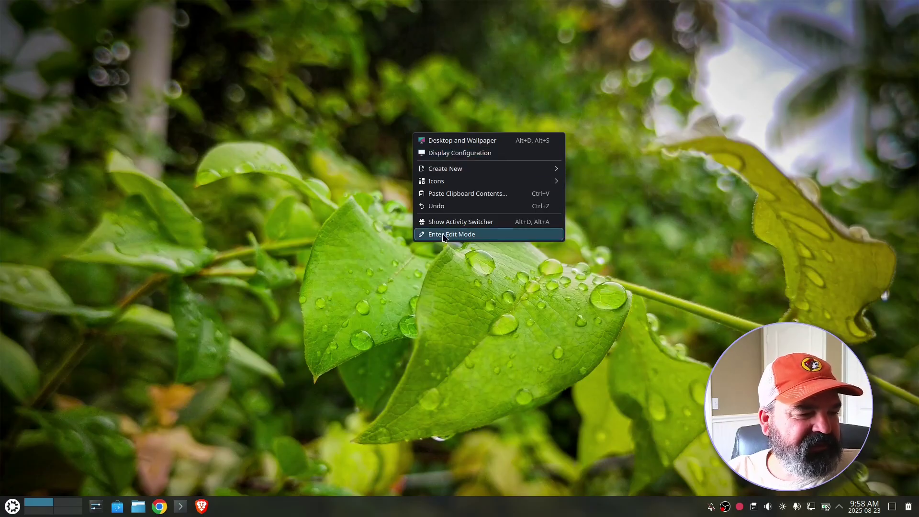
- Add a Calculator widget to the upper right of the desktop
left_click(474, 234)
left_click(122, 29)
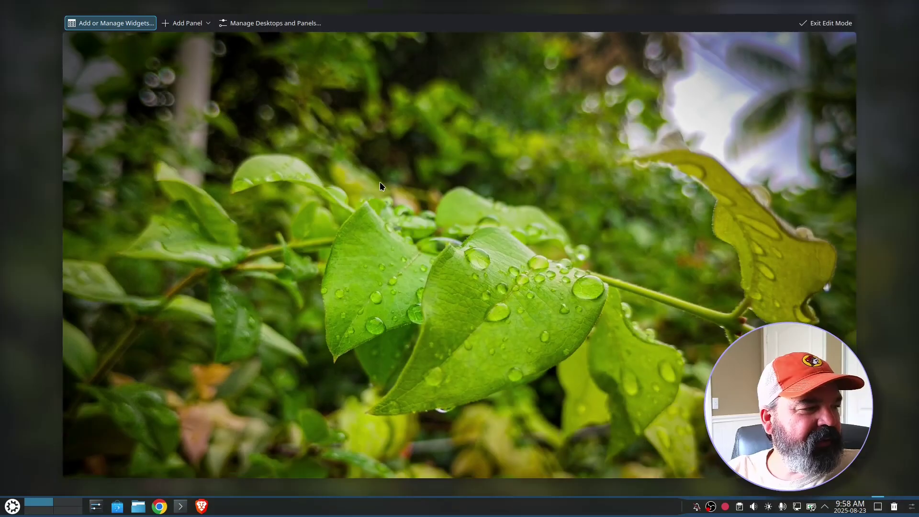
left_click(125, 24)
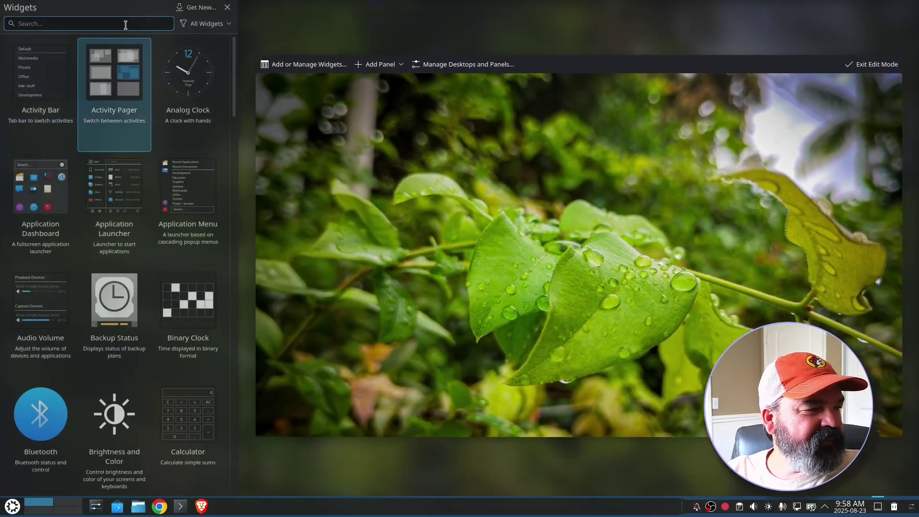
type("calc")
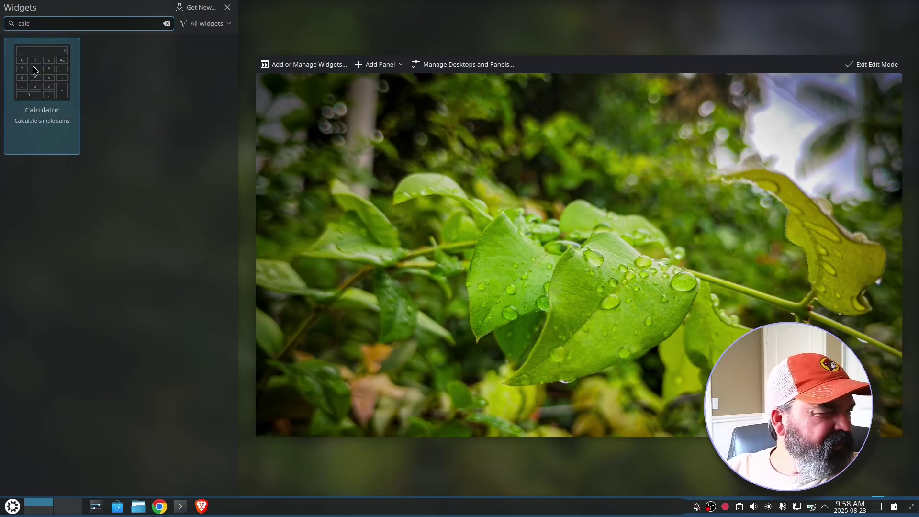
left_click_drag(42, 72, 841, 128)
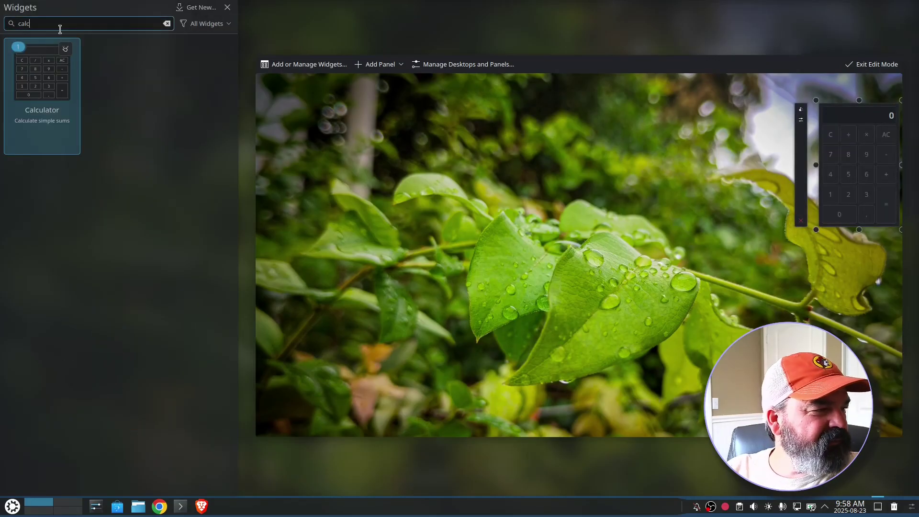
- Add a Calendar widget aligned beneath the calculator and leave edit mode
left_click_drag(51, 25, 2, 18)
type("cale")
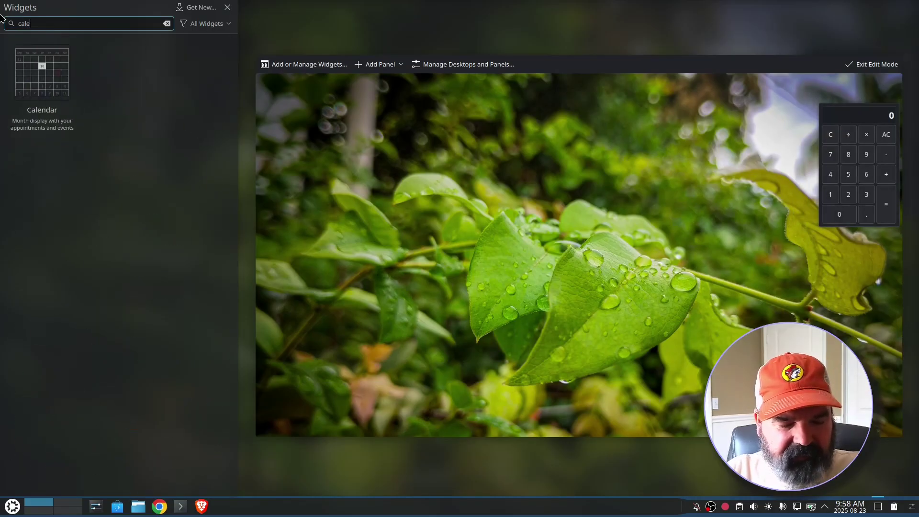
left_click_drag(41, 72, 853, 280)
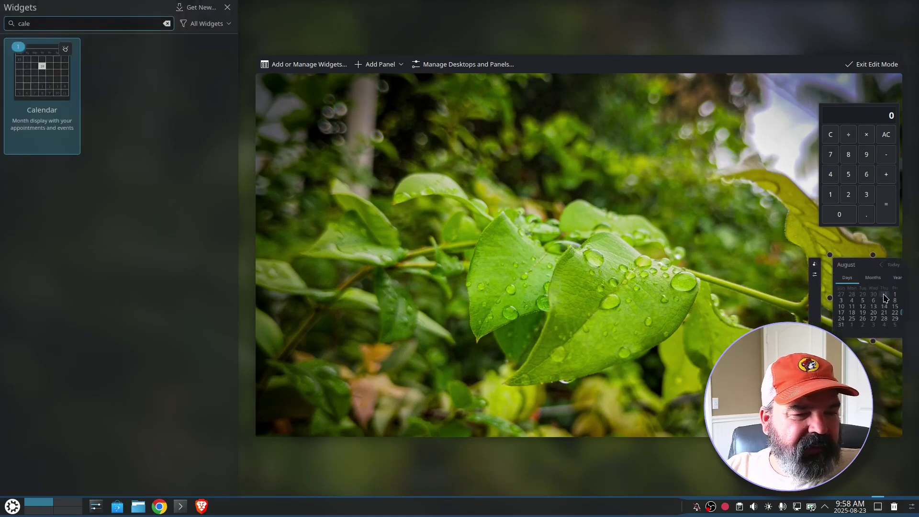
left_click(886, 294)
left_click_drag(865, 291, 716, 220)
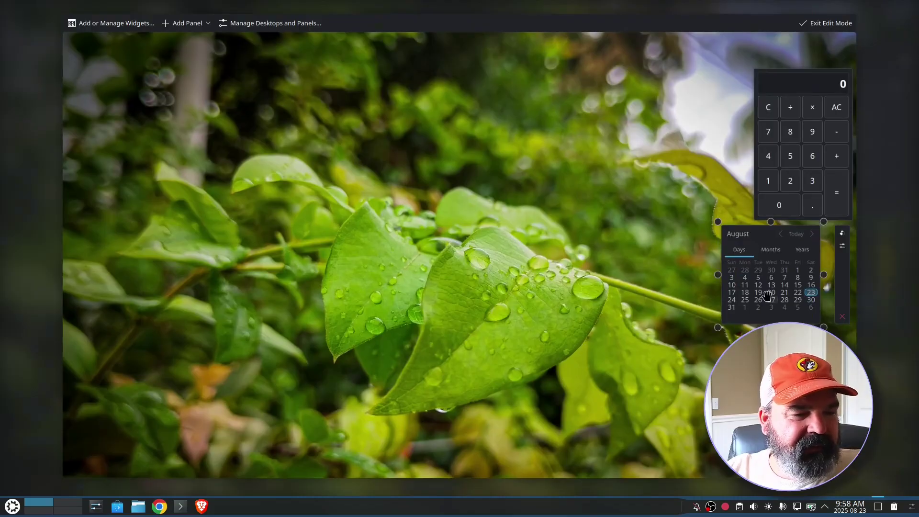
left_click_drag(768, 295, 797, 296)
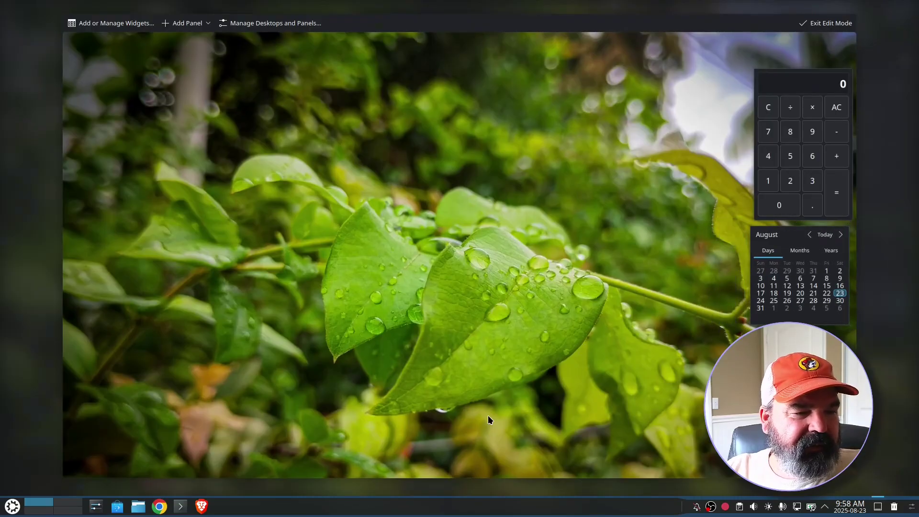
left_click(825, 23)
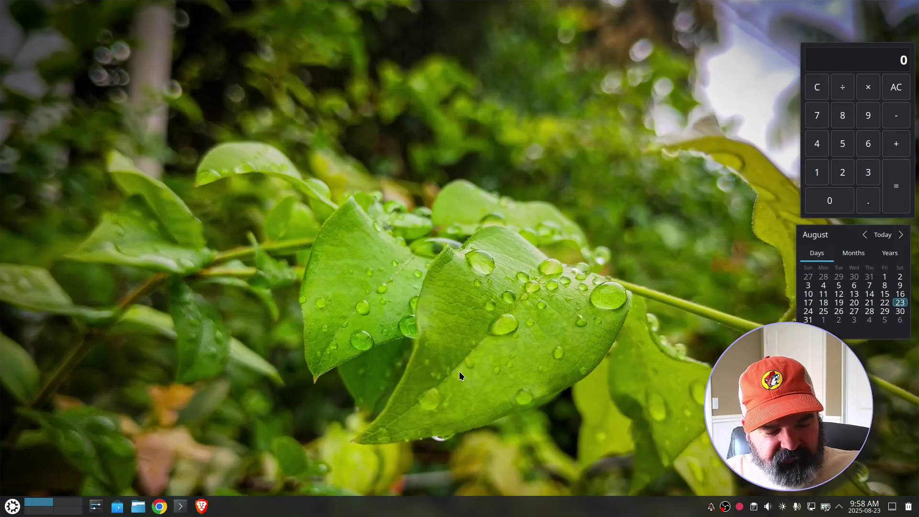
- Switch to virtual desktop 2 and back to 1, then open Dolphin on Home
key("ctrl+F2")
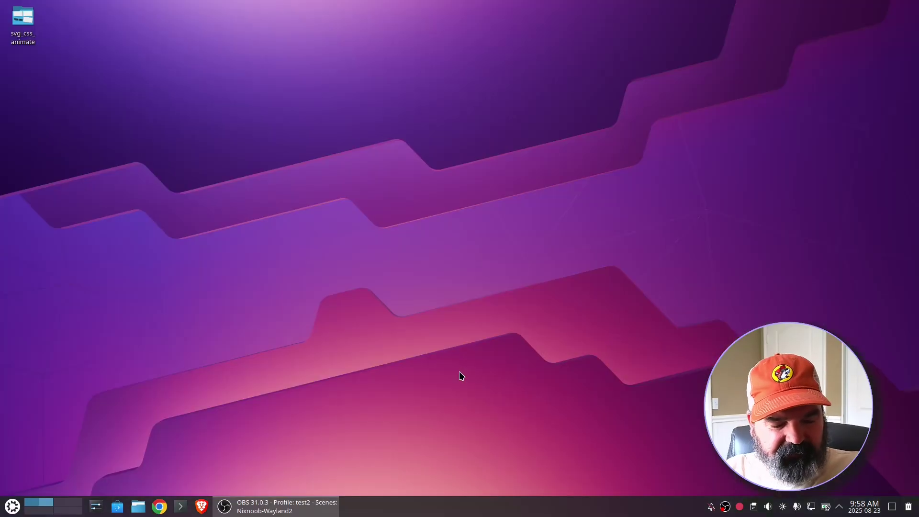
key("ctrl+F1")
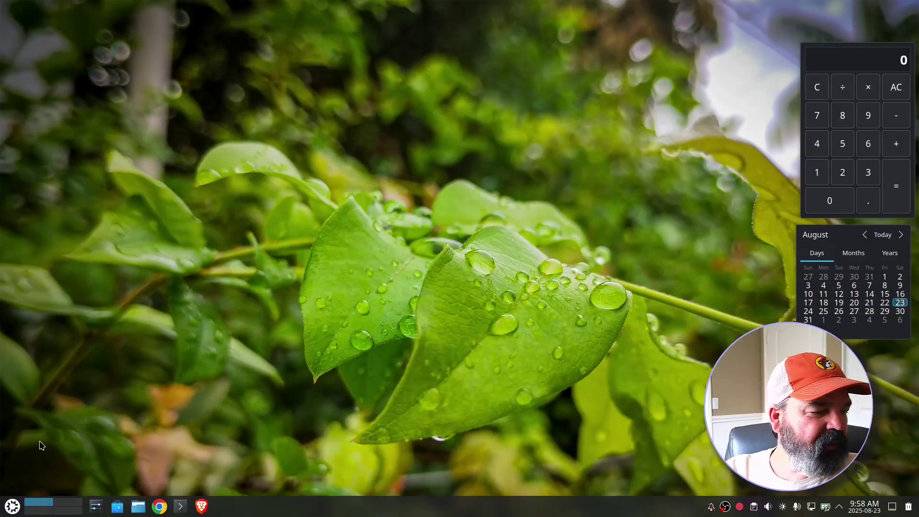
left_click(138, 507)
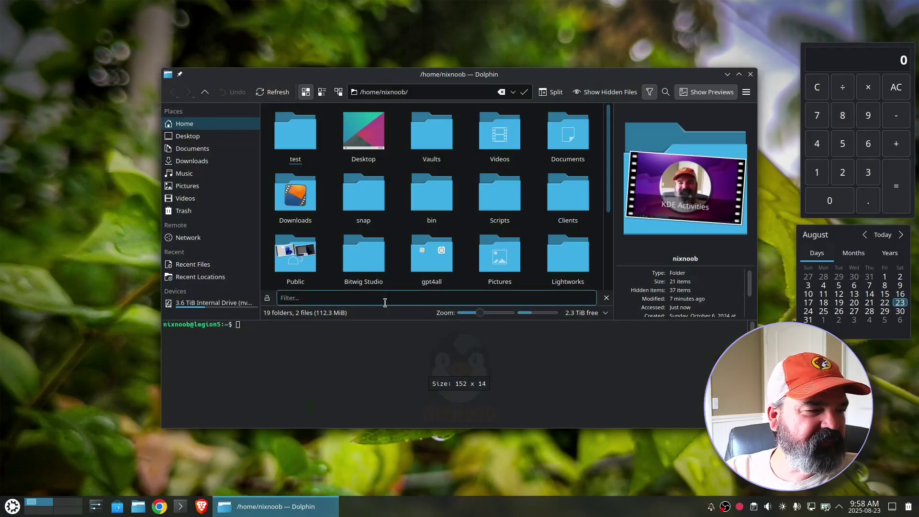
left_click(750, 75)
- Create a desktop folder named 'tmp' and open it in Dolphin
right_click(463, 125)
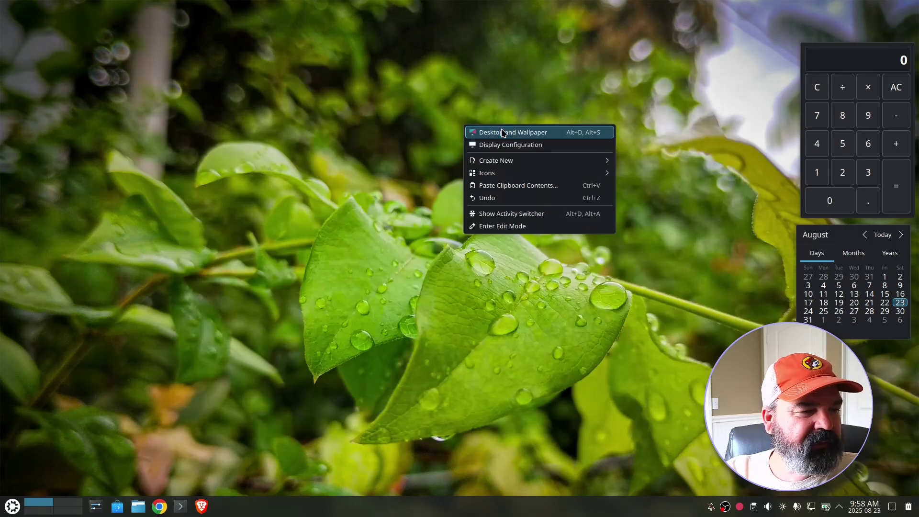
mouse_move(579, 163)
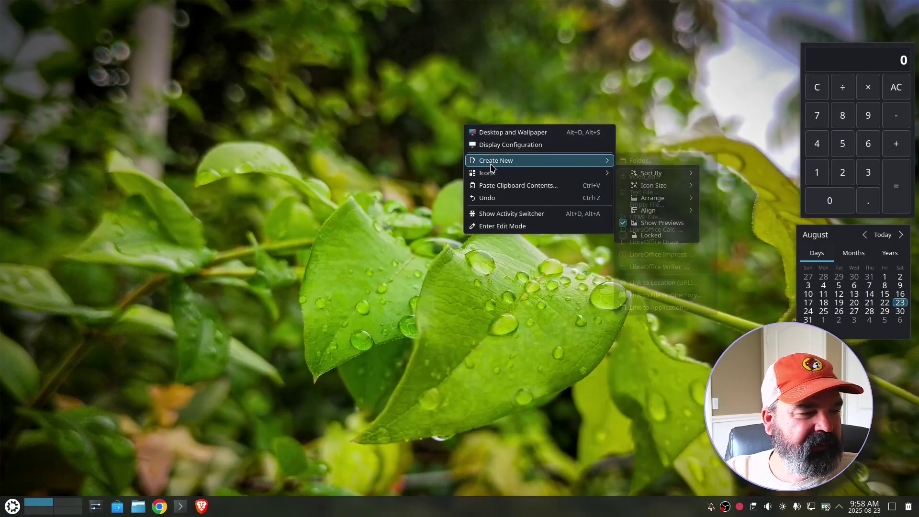
left_click(642, 161)
type("tmp")
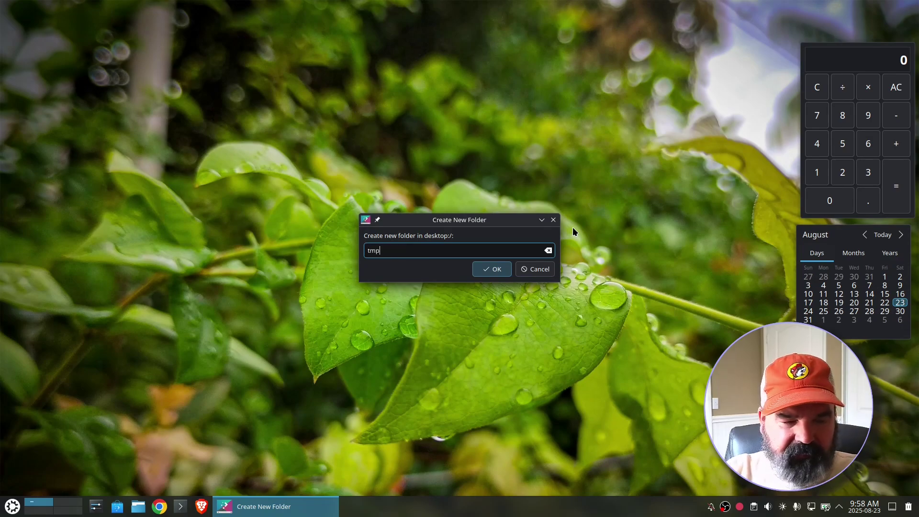
key("Return")
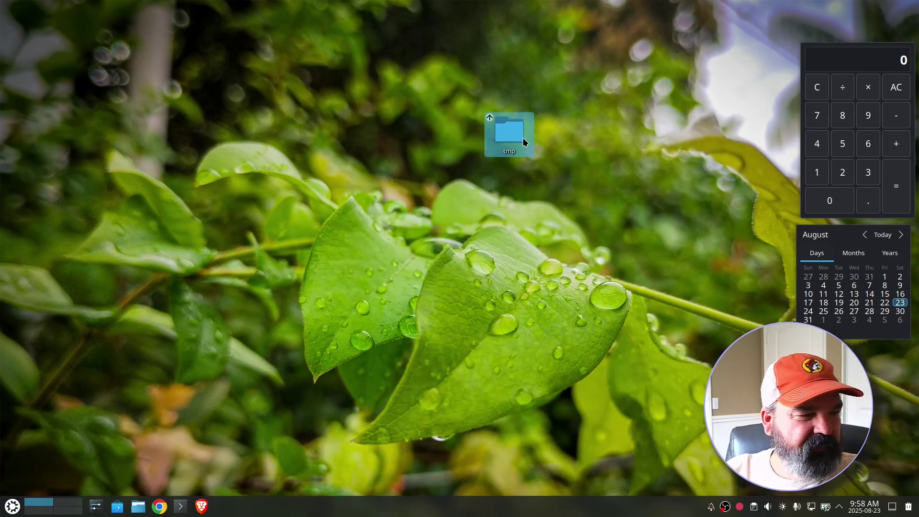
left_click(516, 132)
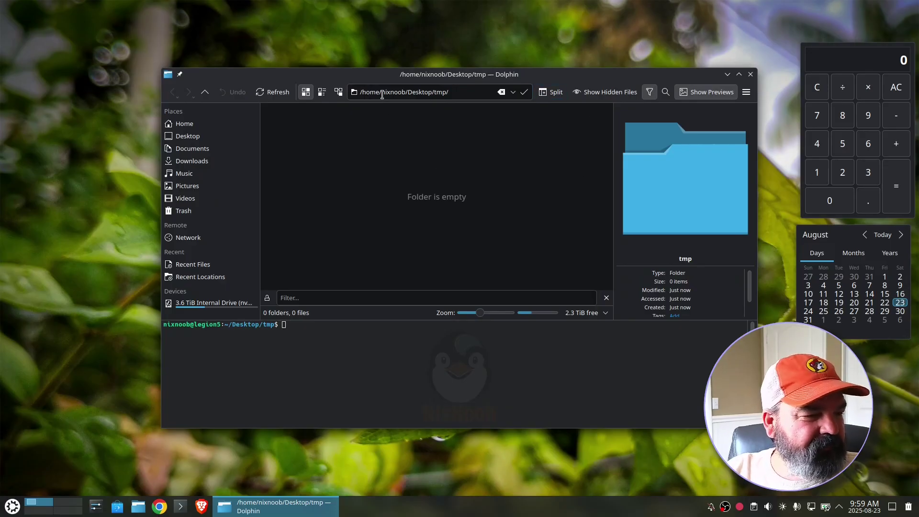
right_click(362, 185)
- Create a folder named 'Bills' inside tmp
mouse_move(366, 187)
left_click(570, 187)
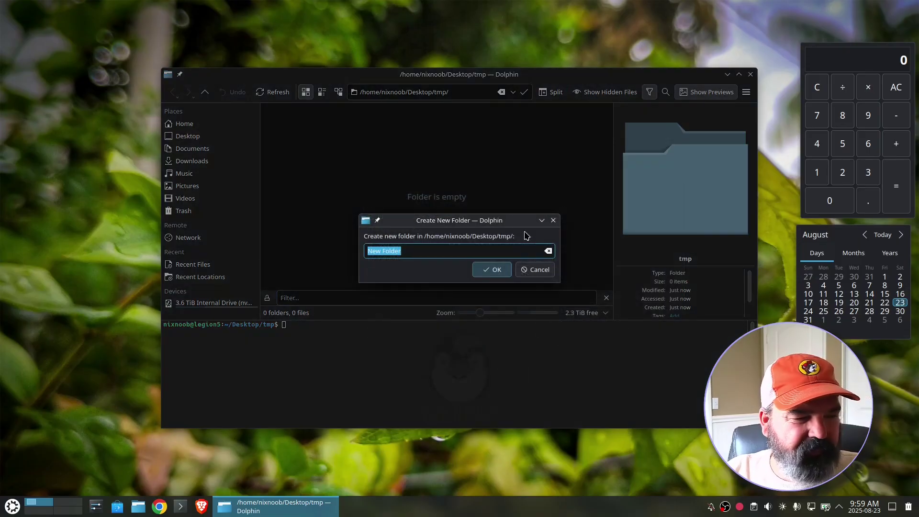
type("Bills")
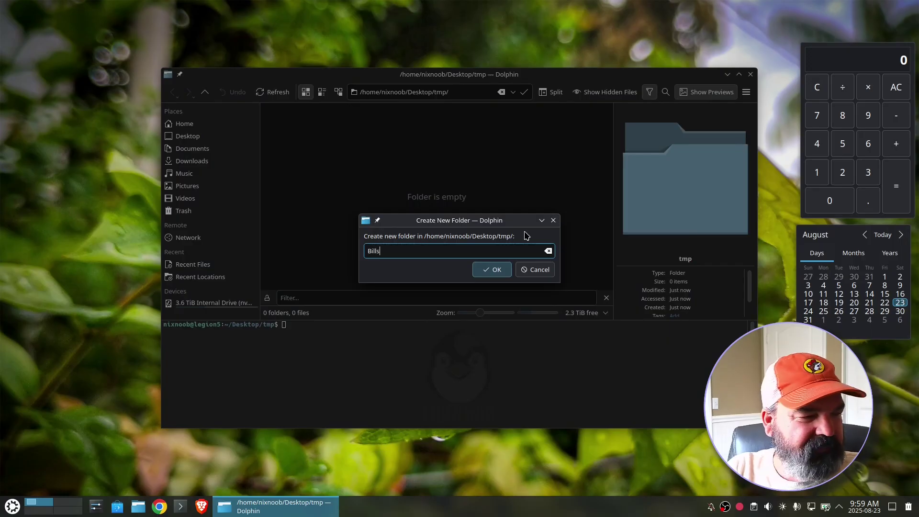
key("Return")
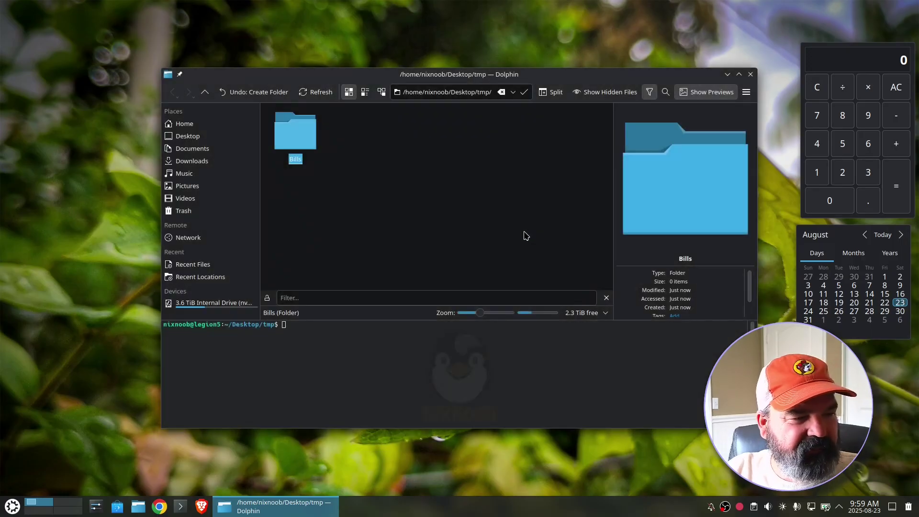
left_click(751, 75)
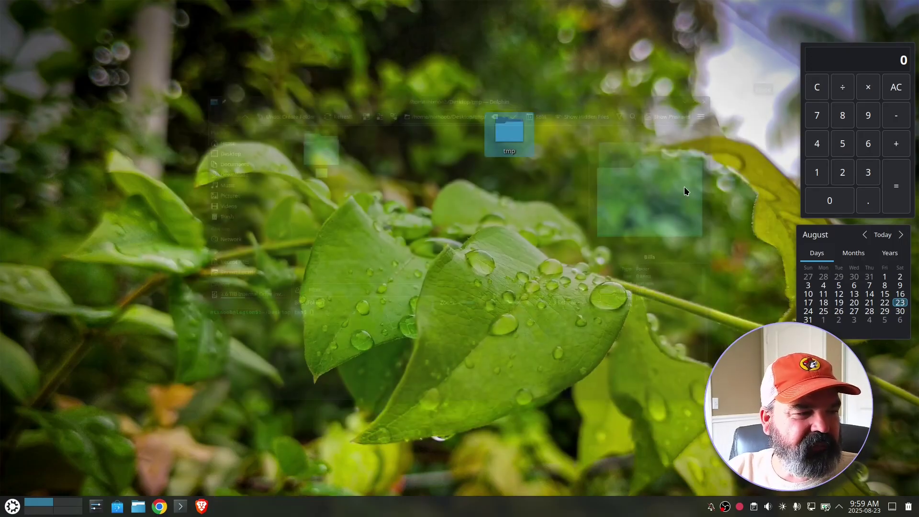
- Put a desktop link to tmp/Bills on the desktop, trashing the stray first attempt
double_click(509, 139)
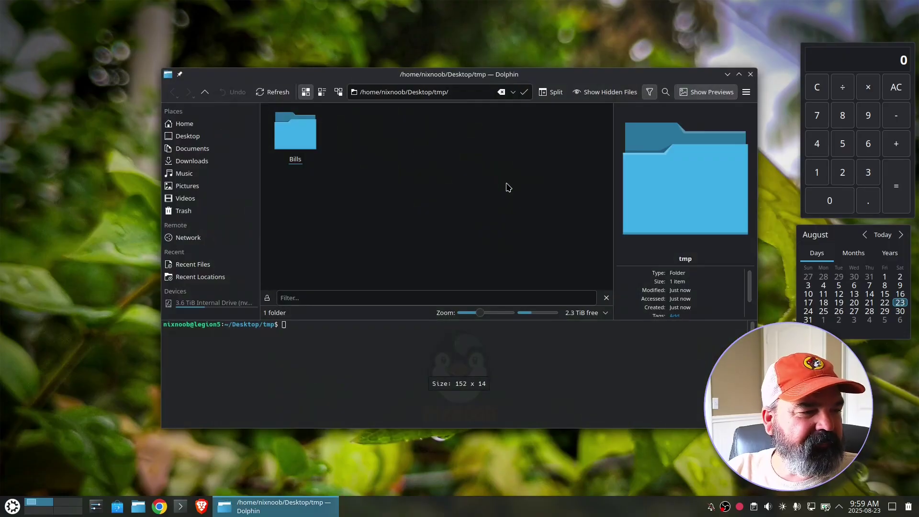
left_click_drag(296, 134, 59, 31)
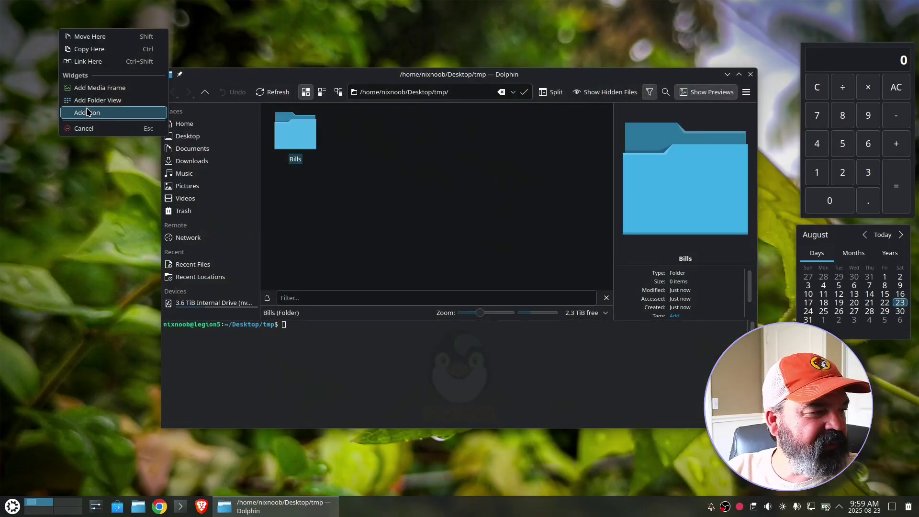
left_click(93, 50)
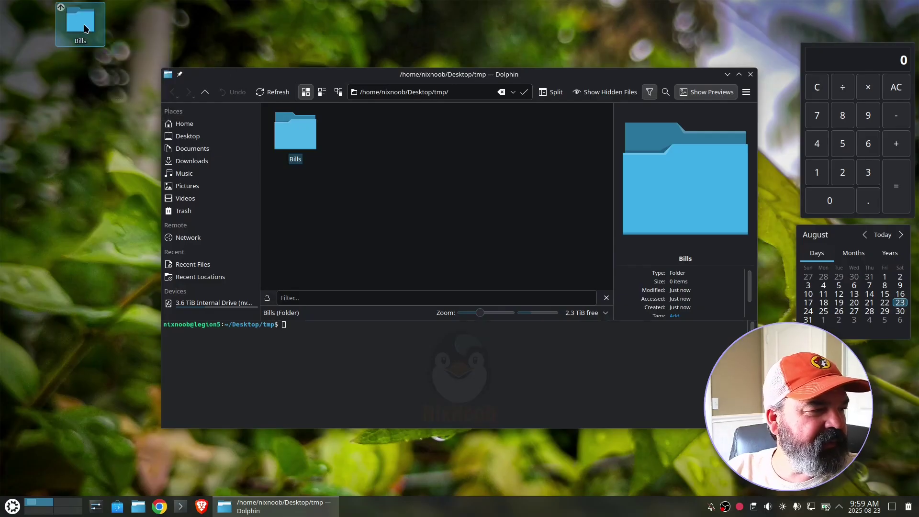
right_click(85, 29)
left_click(103, 85)
left_click(294, 147)
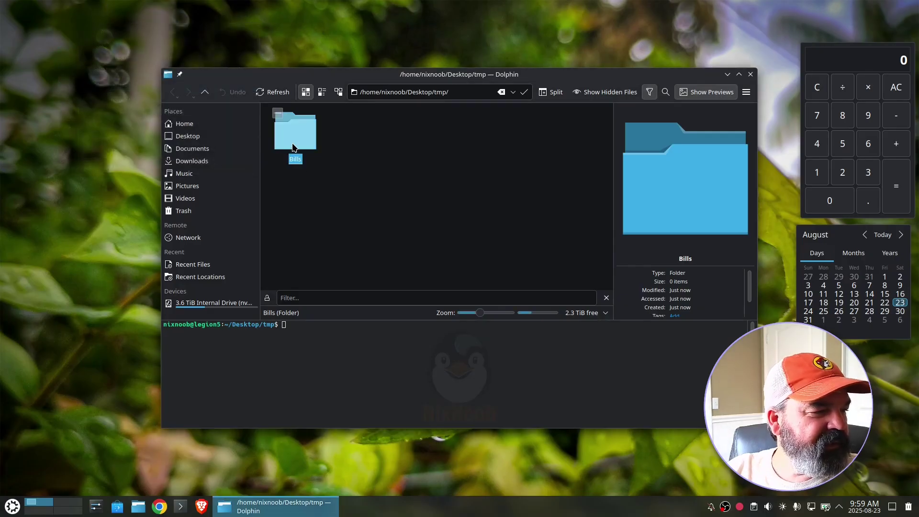
left_click_drag(294, 147, 58, 12)
left_click(81, 42)
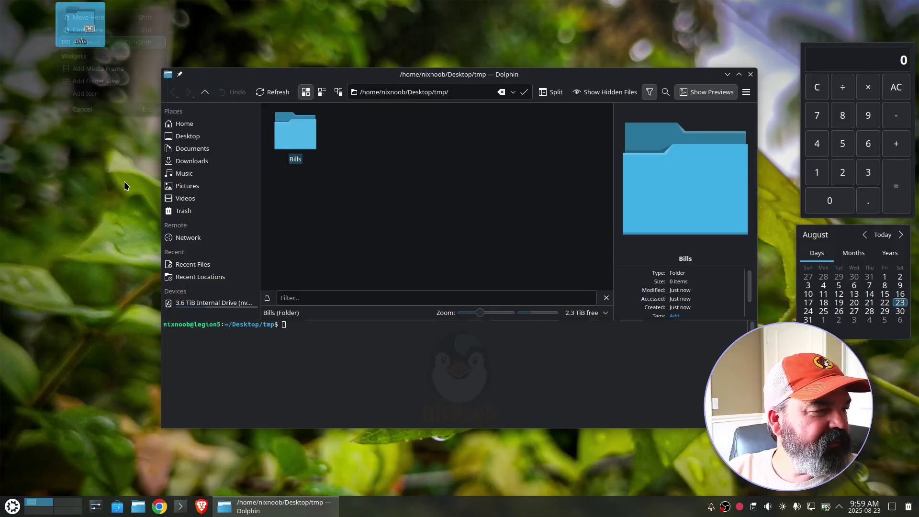
left_click(750, 74)
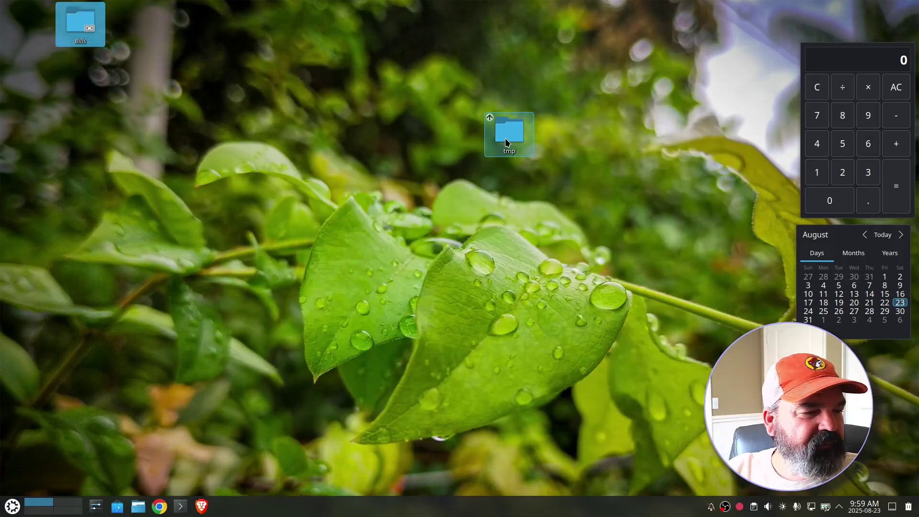
- Arrange the Bills link and tmp side by side at the desktop's top-left
left_click_drag(507, 142, 131, 36)
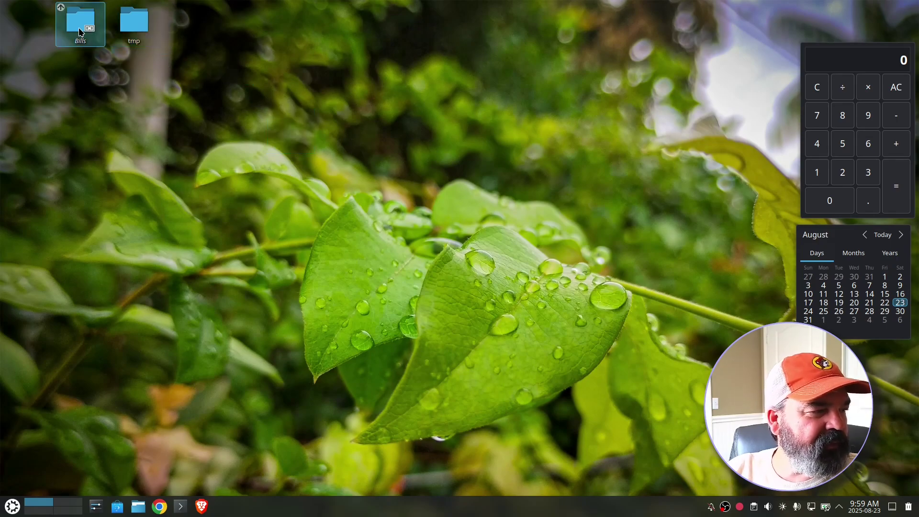
left_click_drag(78, 30, 27, 32)
left_click_drag(142, 22, 89, 23)
left_click(258, 234)
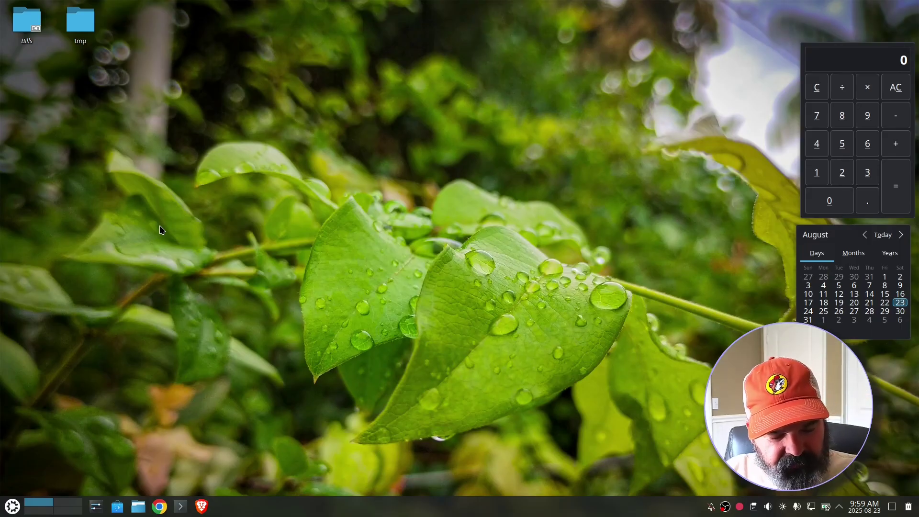
key("ctrl+F2")
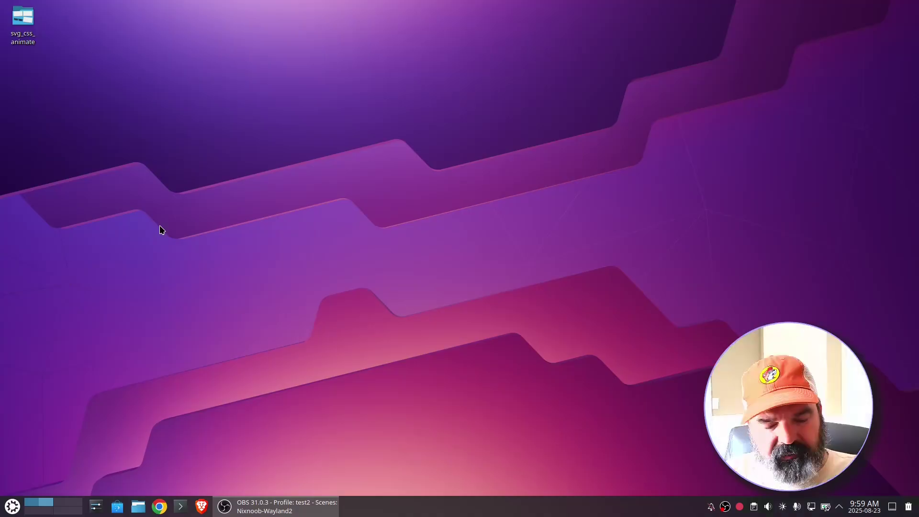
key("ctrl+F1")
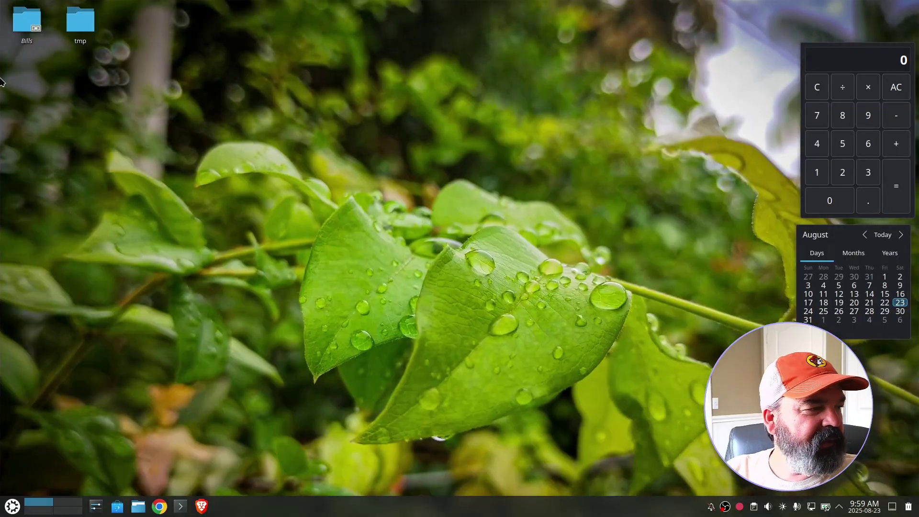
- Open the Bills desktop link in Dolphin, then flip between virtual desktops
left_click(22, 16)
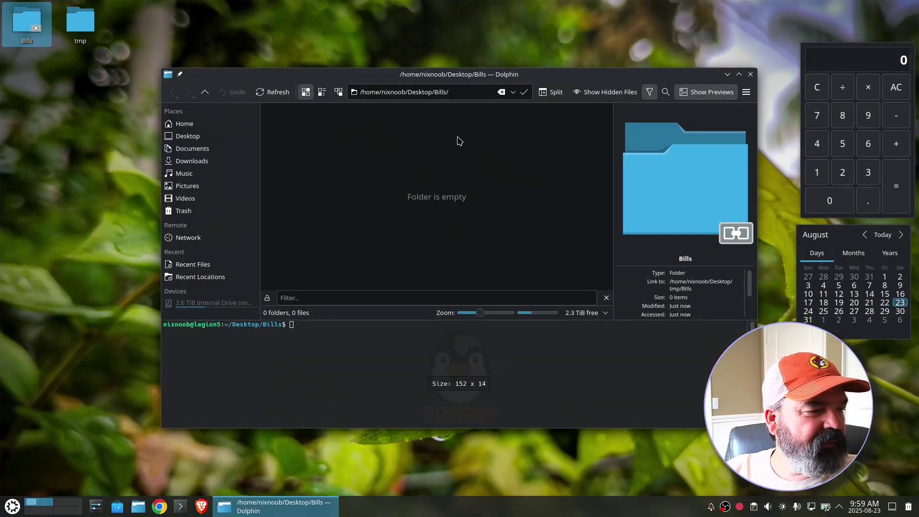
key("ctrl+F2")
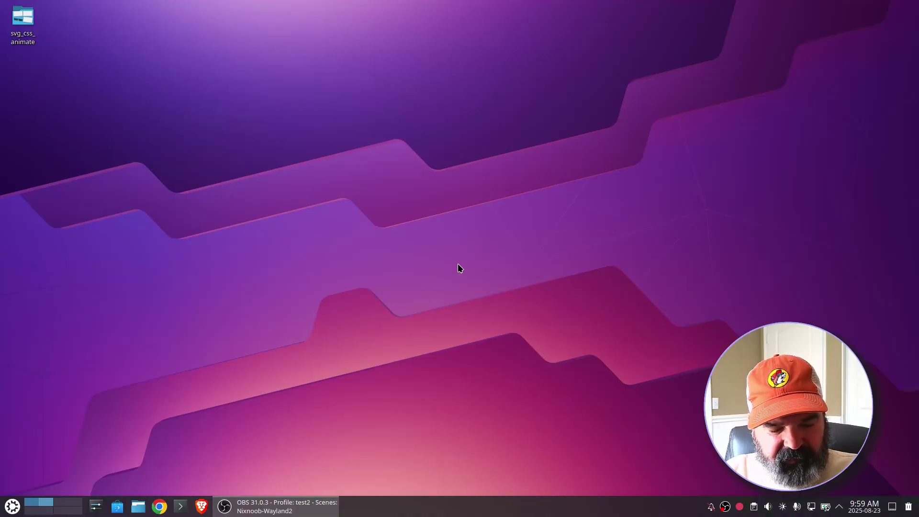
key("ctrl+F1")
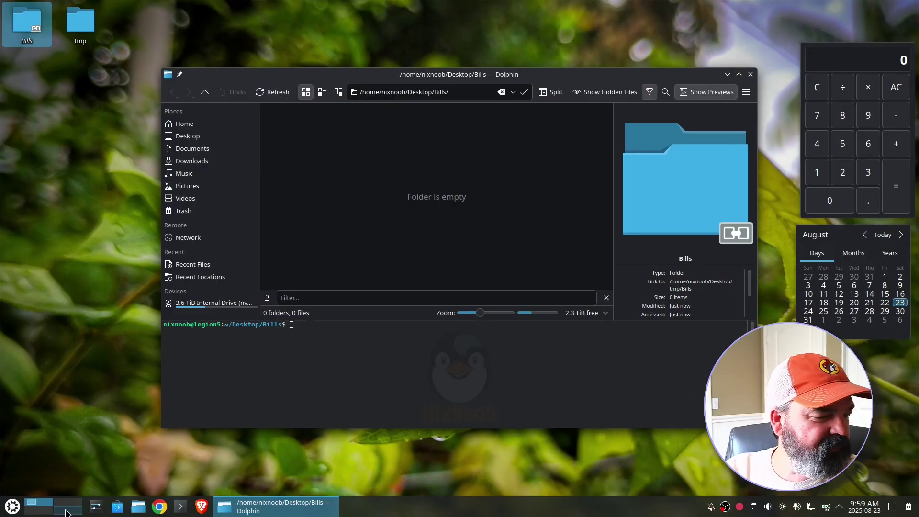
left_click(66, 512)
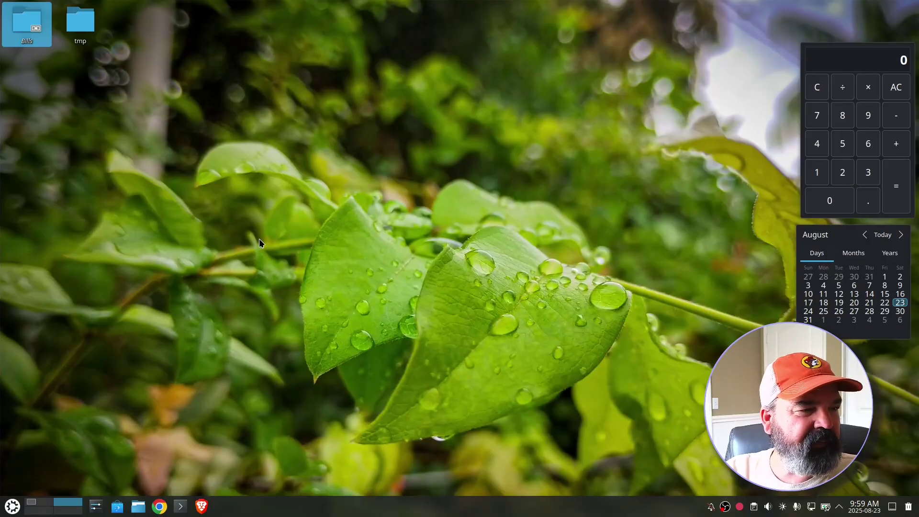
left_click(48, 511)
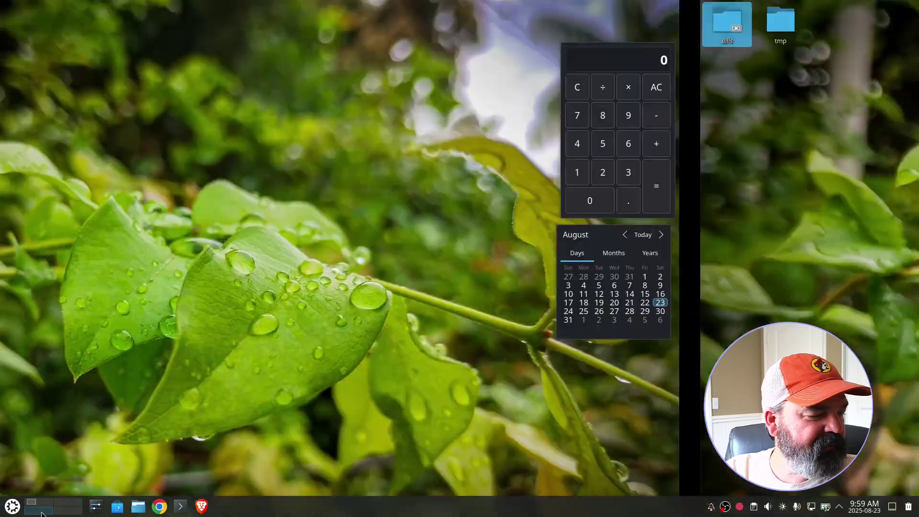
- Return to the desktop with the Bills window and move Dolphin near the screen top
left_click(39, 501)
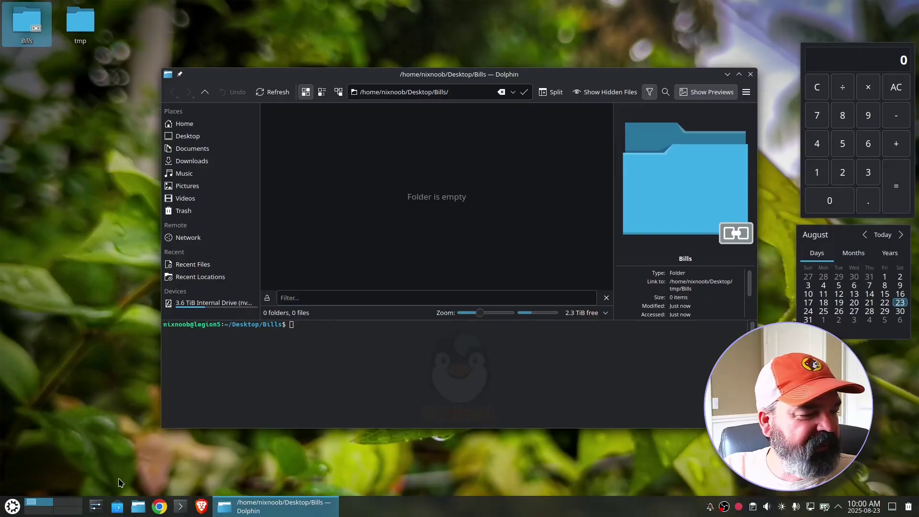
left_click(67, 502)
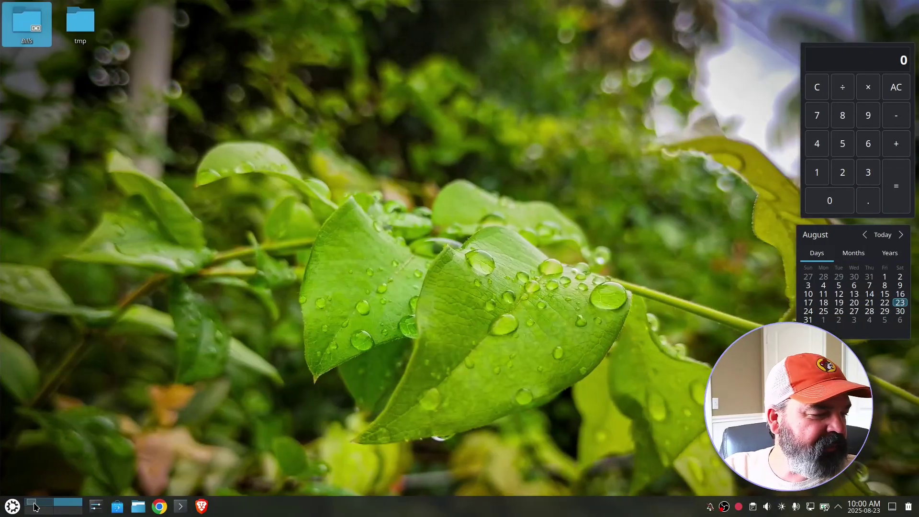
left_click(35, 503)
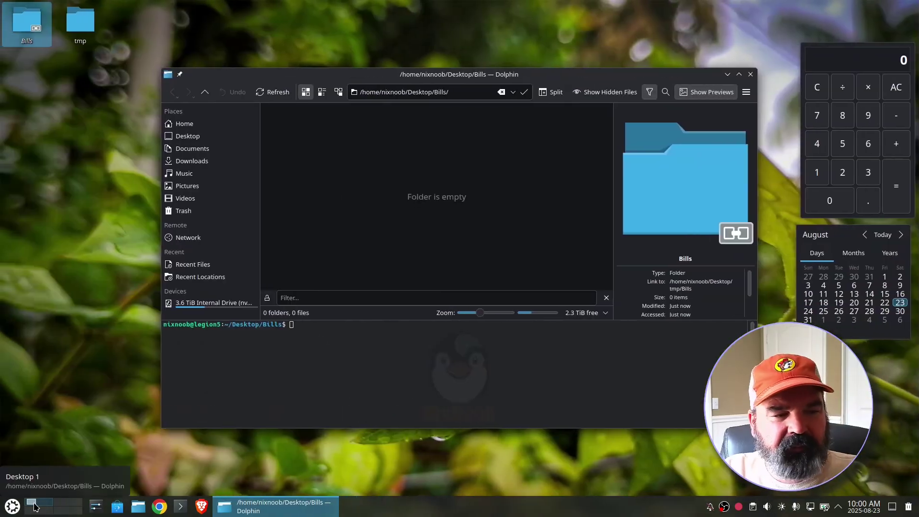
left_click_drag(547, 76, 555, 30)
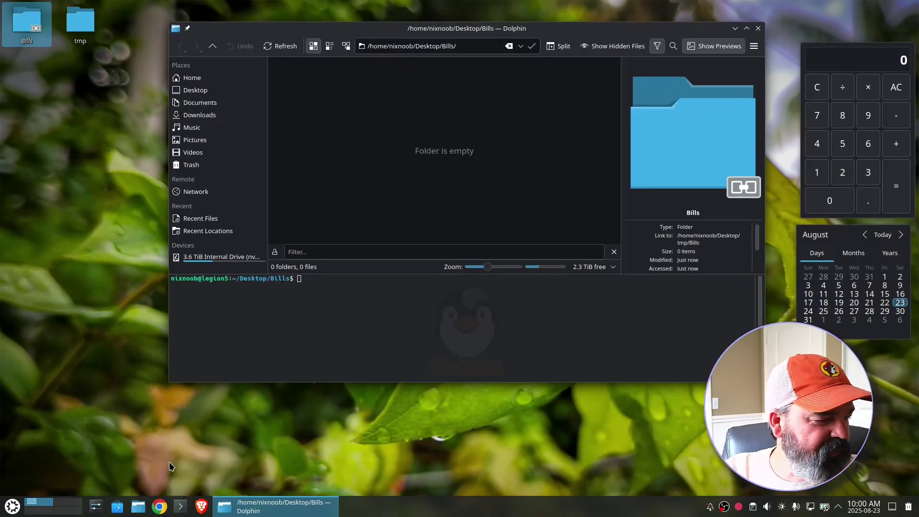
- Search 'kca' in the launcher and add KCalc to the desktop
left_click(12, 506)
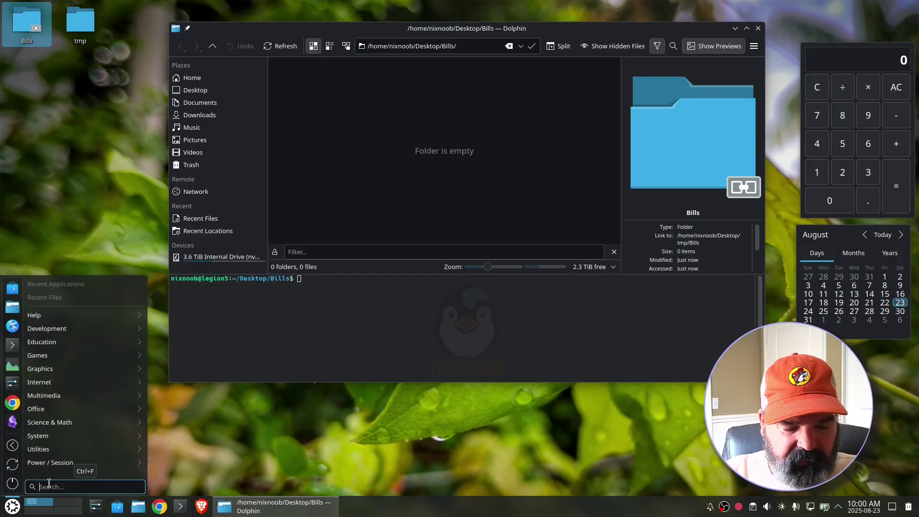
type("kca")
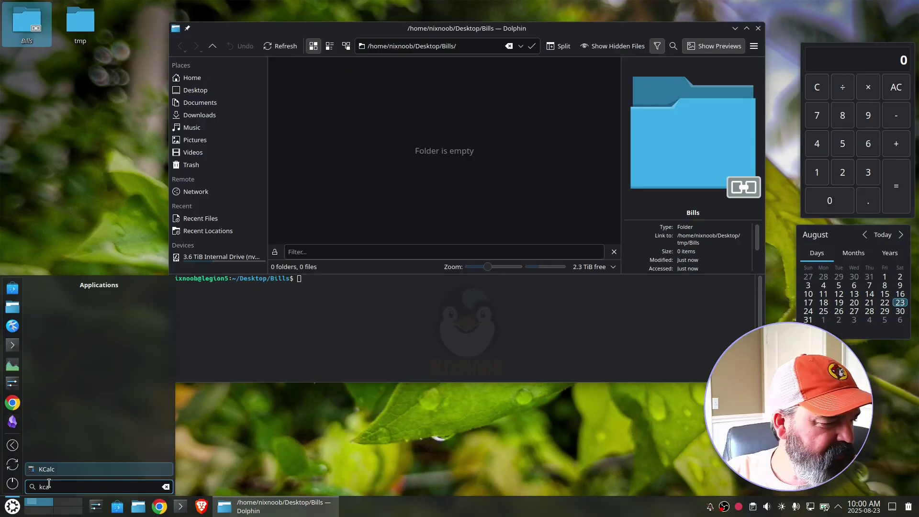
right_click(54, 473)
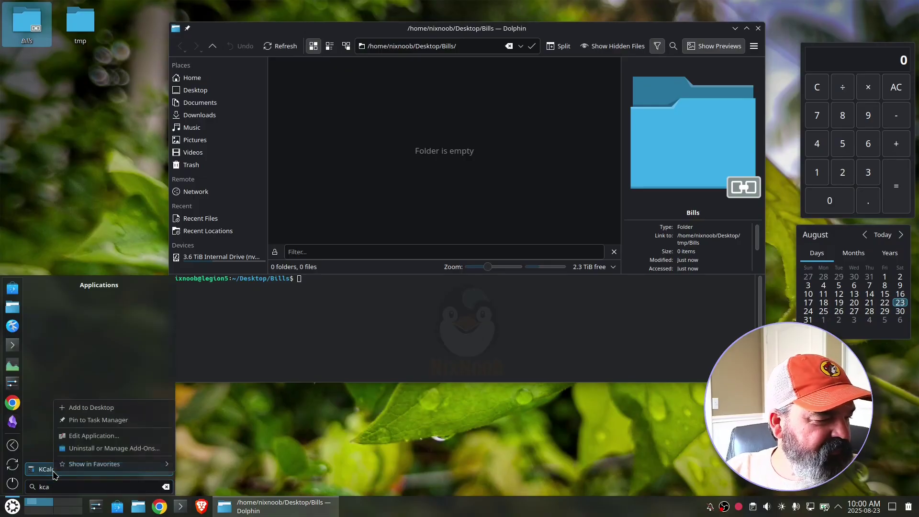
left_click(79, 408)
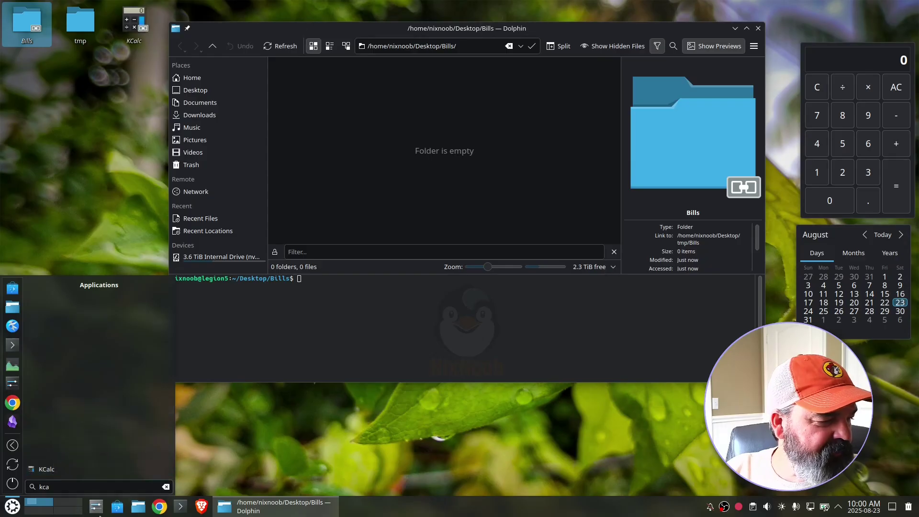
- Drag KCalc from the search results onto the taskbar
right_click(64, 474)
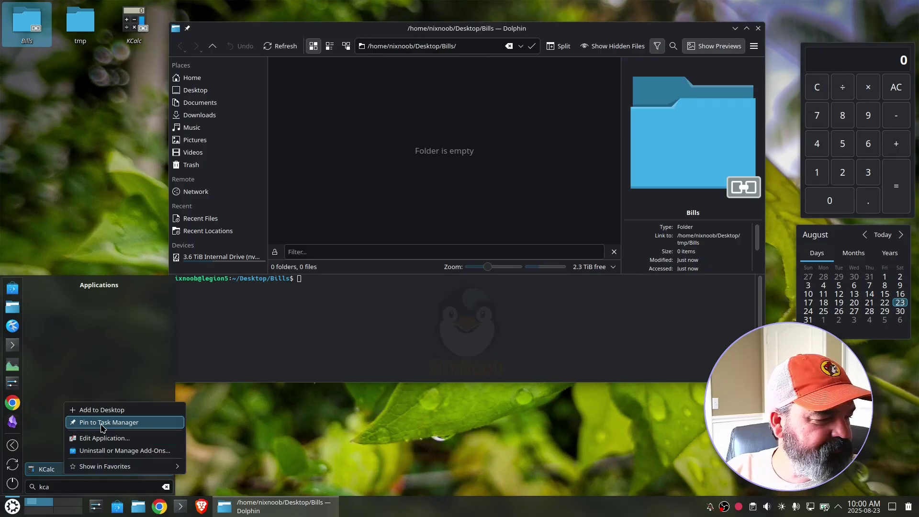
left_click(42, 474)
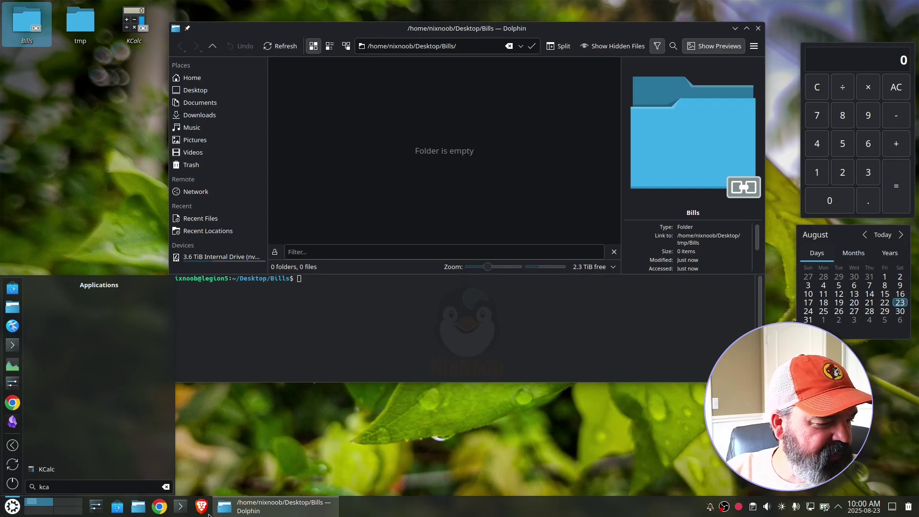
left_click_drag(46, 470, 210, 507)
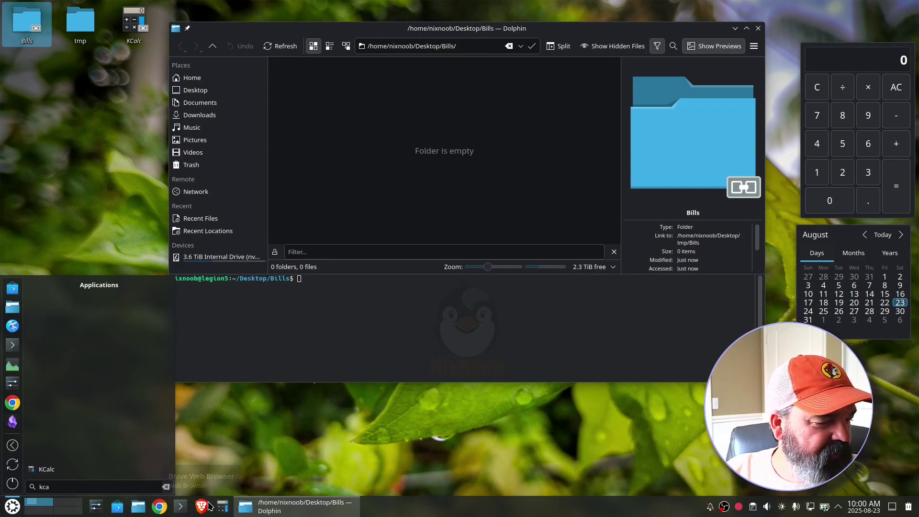
- Make KCalc a launcher favorite on the current Bills activity only
right_click(57, 473)
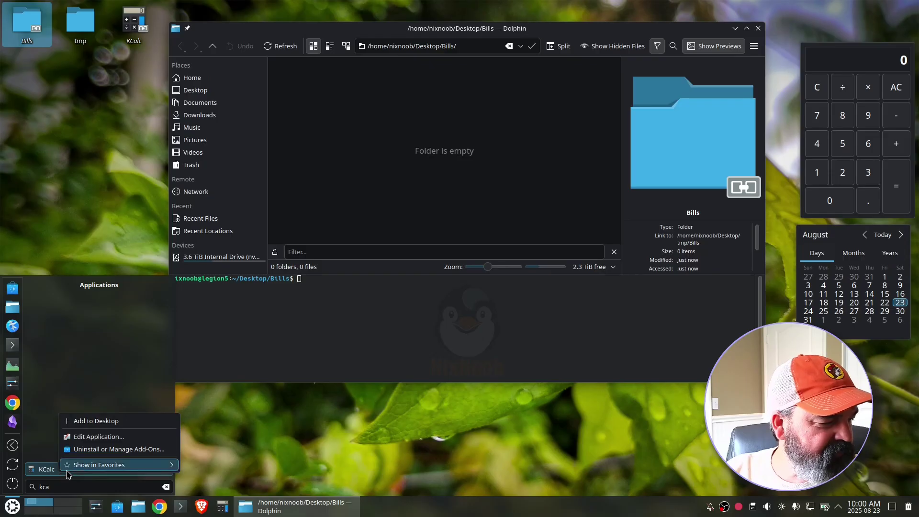
mouse_move(80, 469)
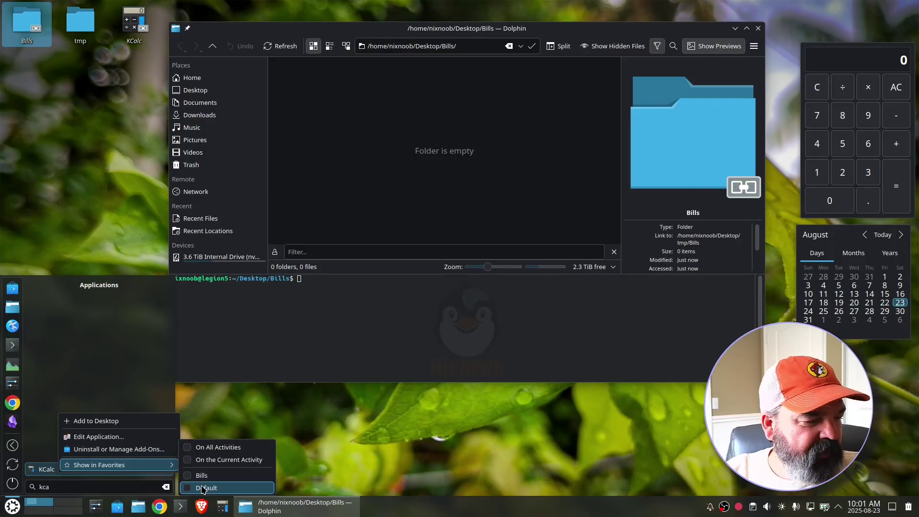
left_click(225, 460)
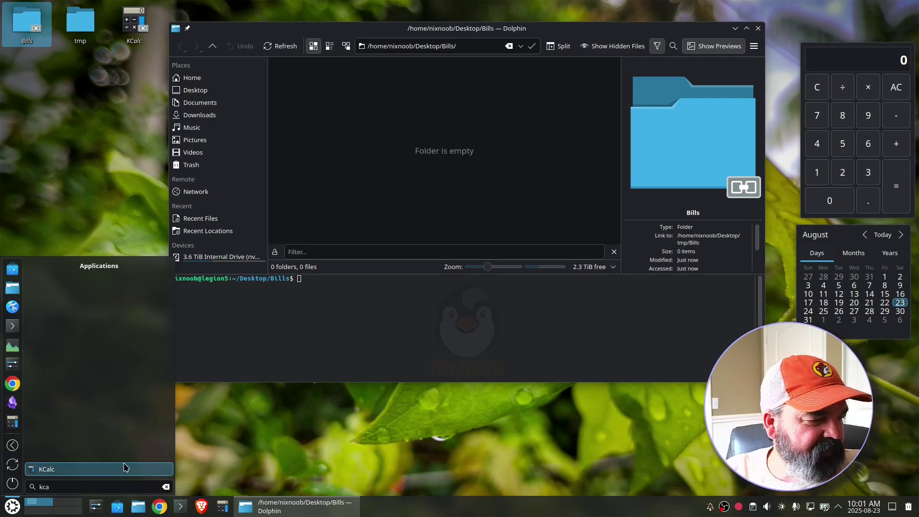
right_click(11, 424)
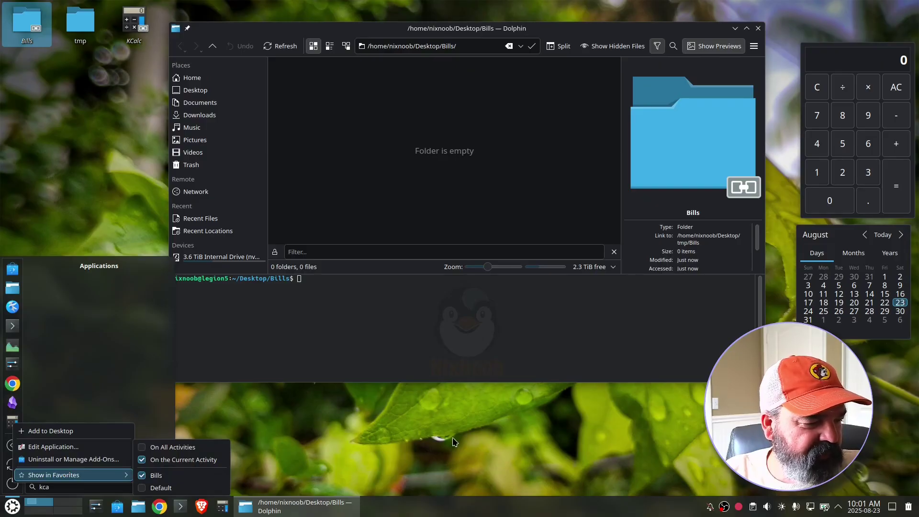
key("Escape")
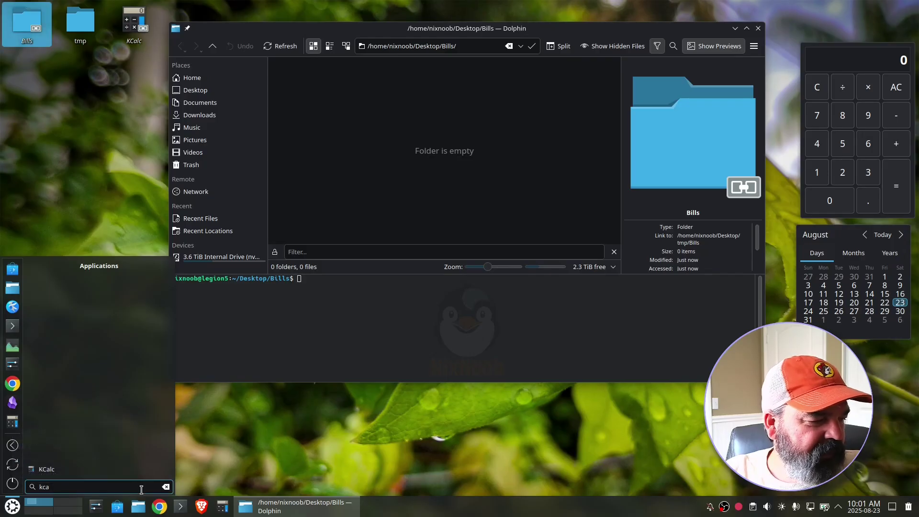
- Search 'speed' and add SpeedCrunch to favorites on the current activity
key("ctrl+a")
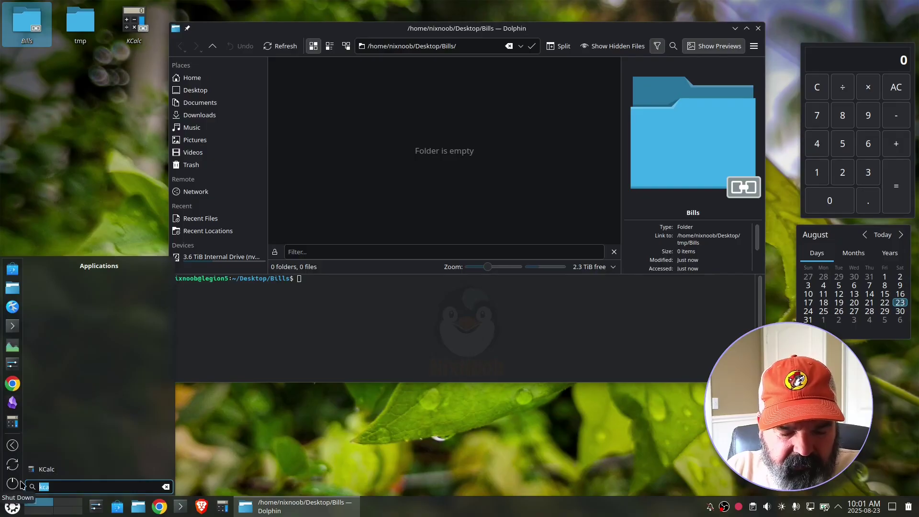
type("speed")
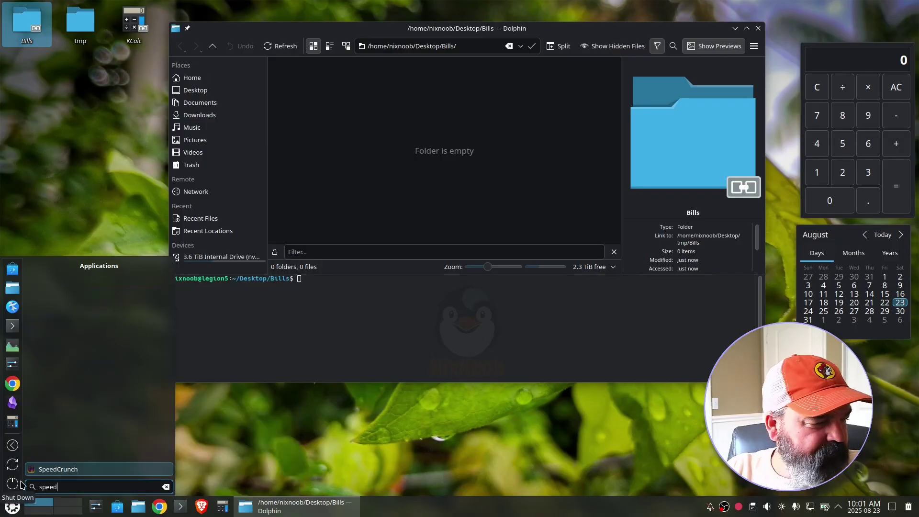
right_click(80, 472)
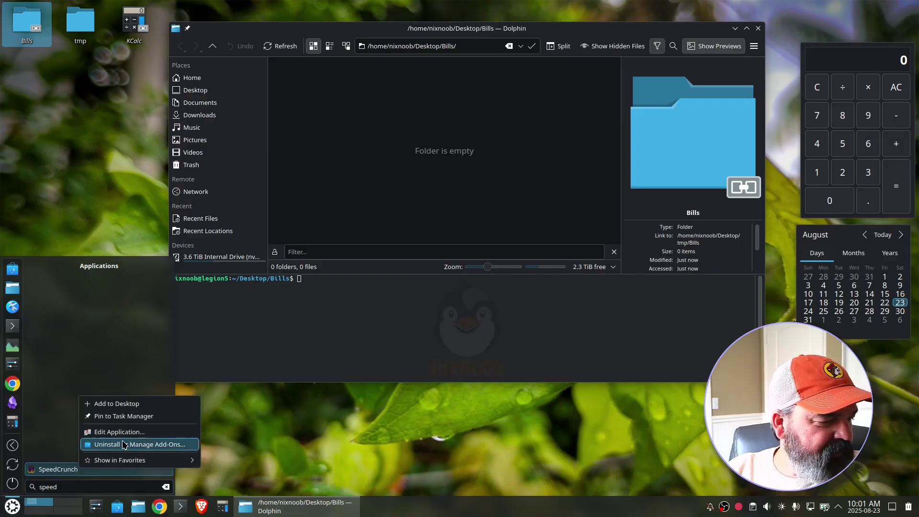
mouse_move(130, 463)
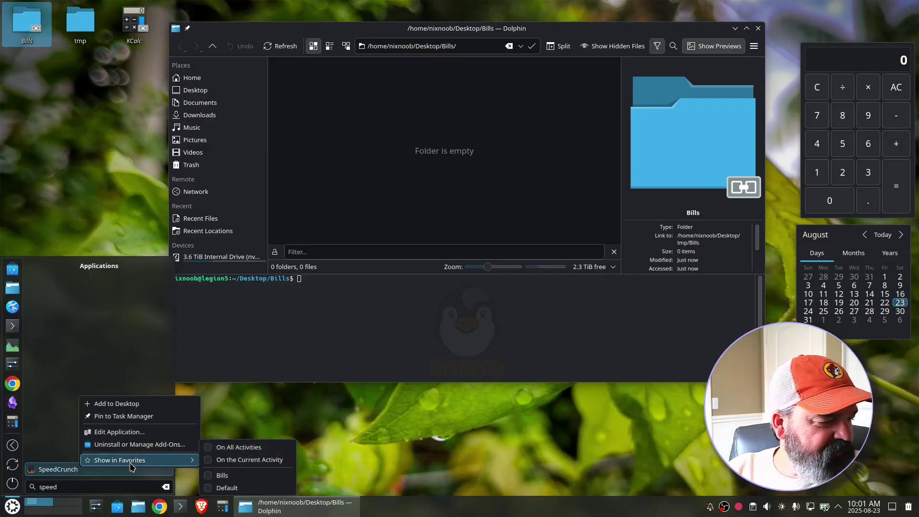
left_click(209, 460)
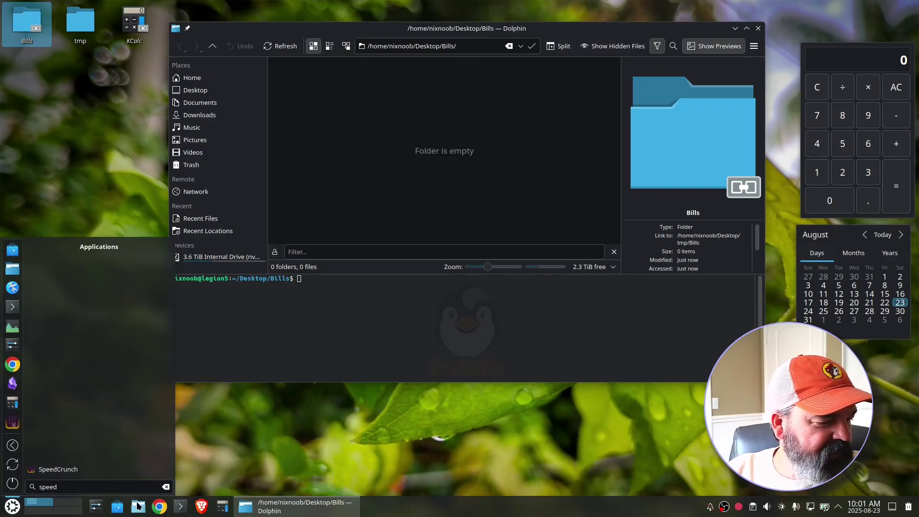
- Pin SpeedCrunch to the taskbar, add it to the desktop, and close the launcher
right_click(66, 470)
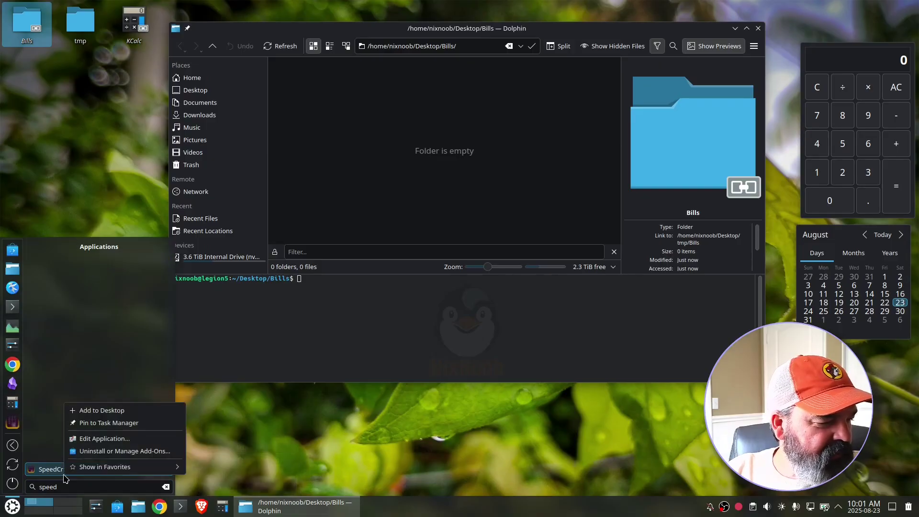
left_click(110, 424)
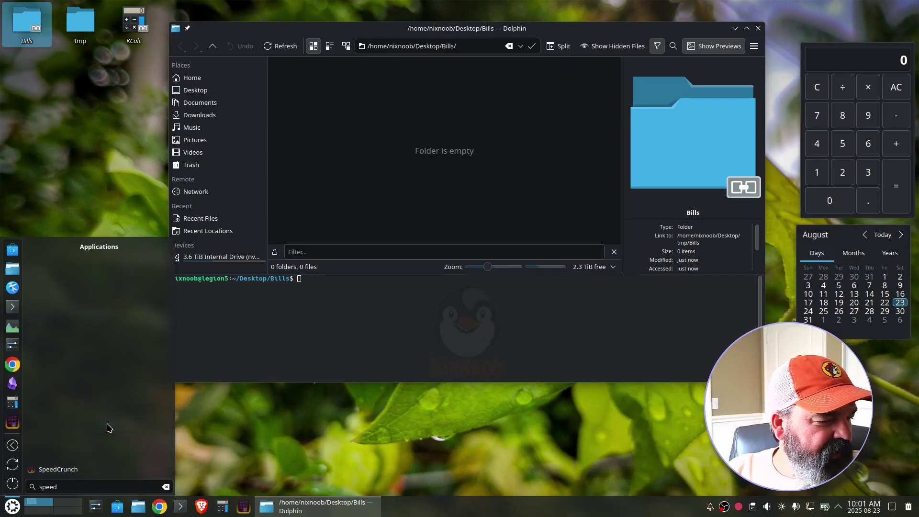
right_click(67, 470)
left_click(102, 420)
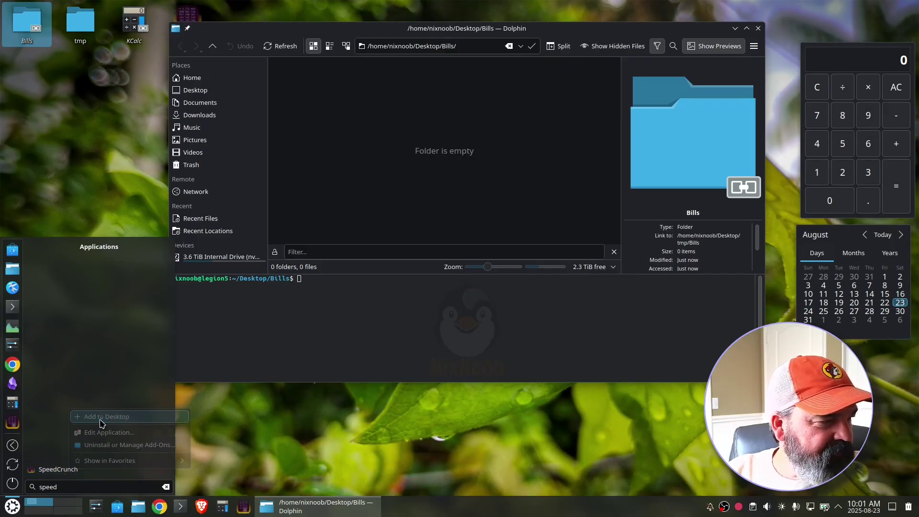
left_click(234, 457)
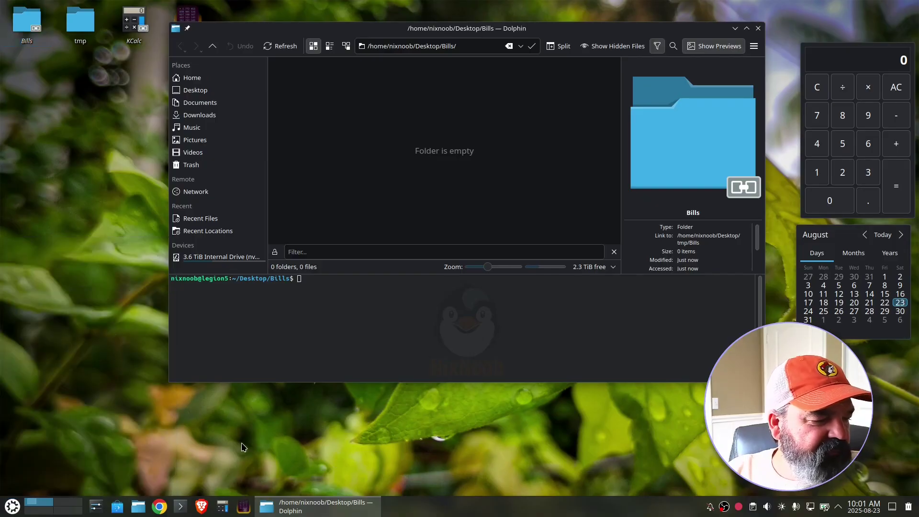
- Limit KCalc's taskbar pin to the current activity, then launch SpeedCrunch from the taskbar
right_click(219, 510)
mouse_move(245, 459)
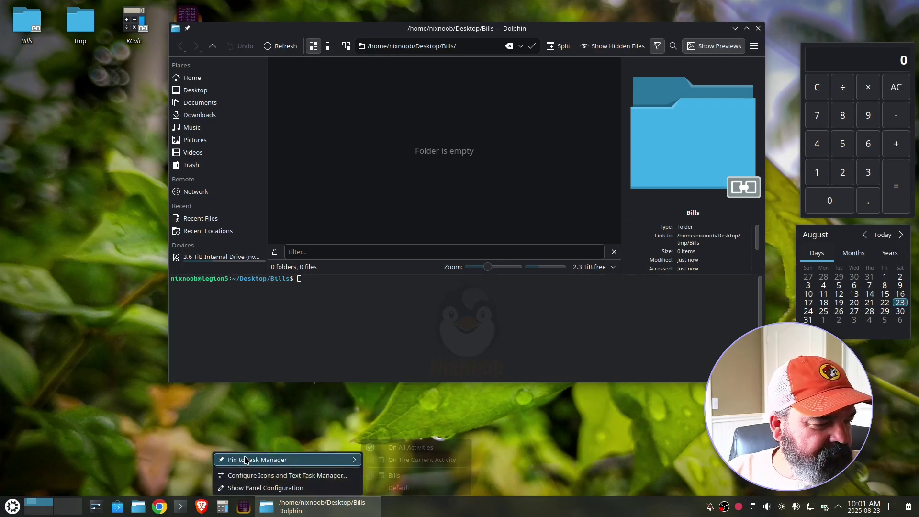
left_click(374, 461)
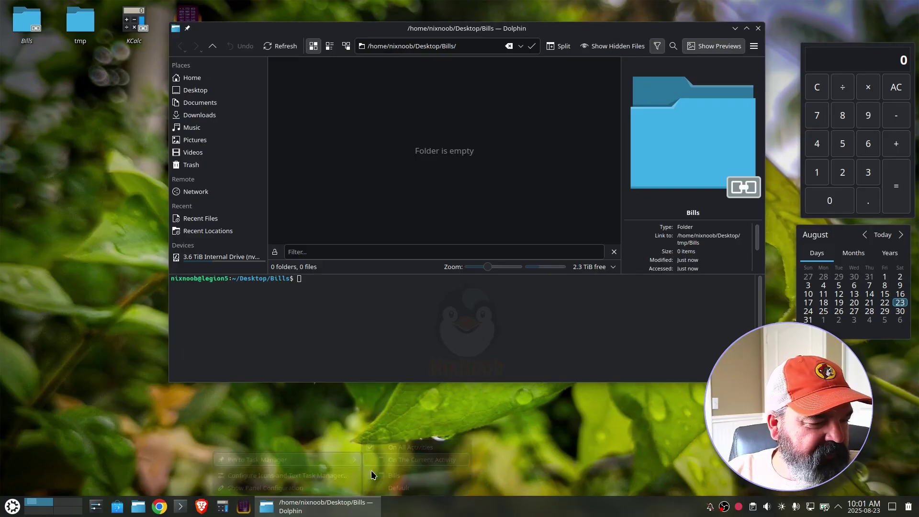
right_click(243, 507)
mouse_move(265, 460)
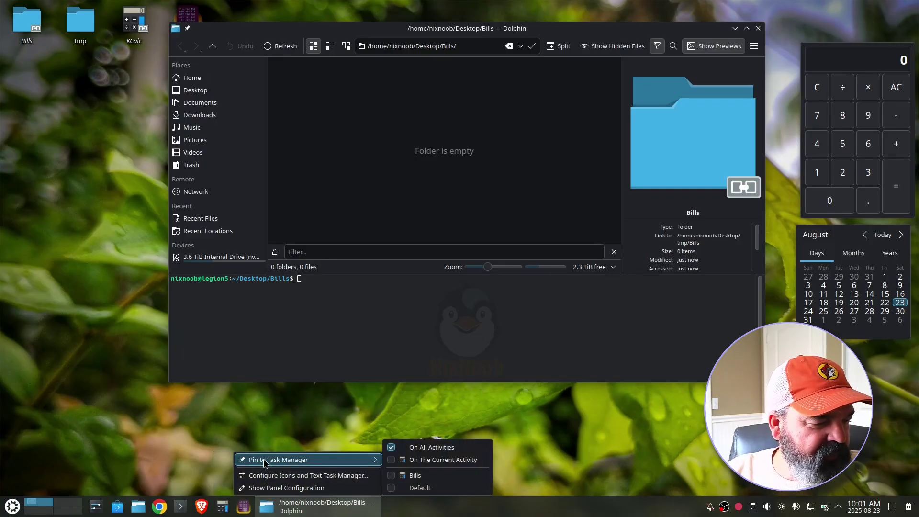
left_click(391, 462)
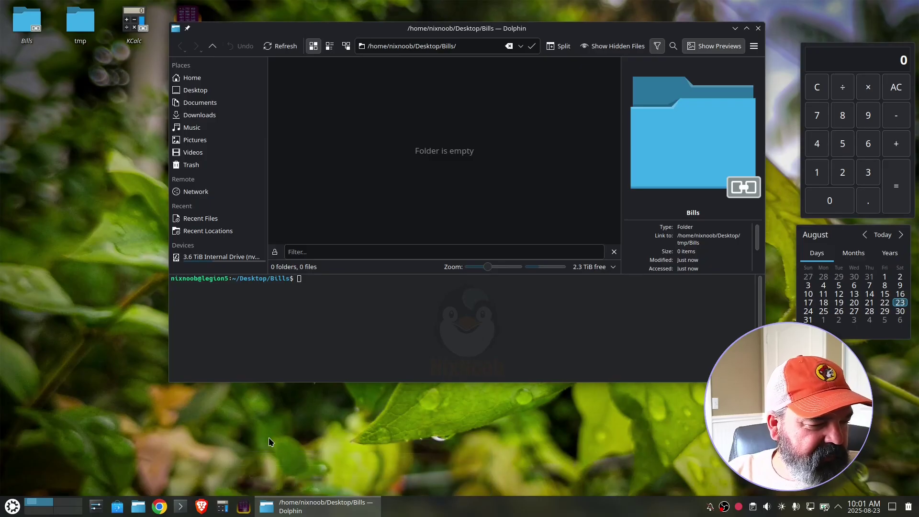
left_click(241, 510)
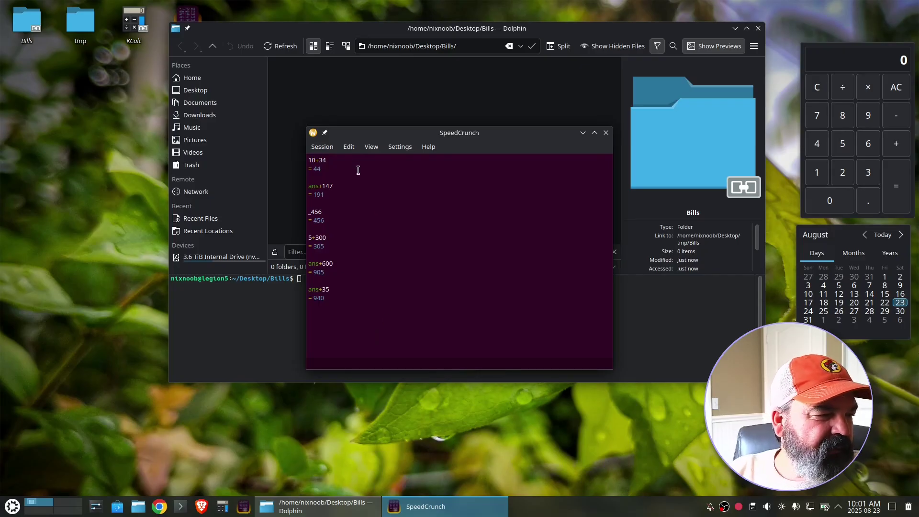
- Clear SpeedCrunch's history and evaluate 5+5
left_click(348, 149)
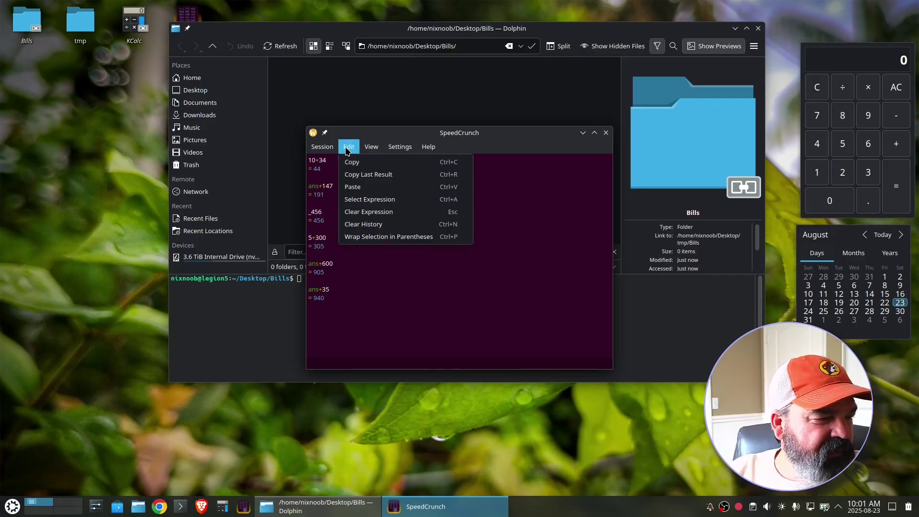
left_click(367, 223)
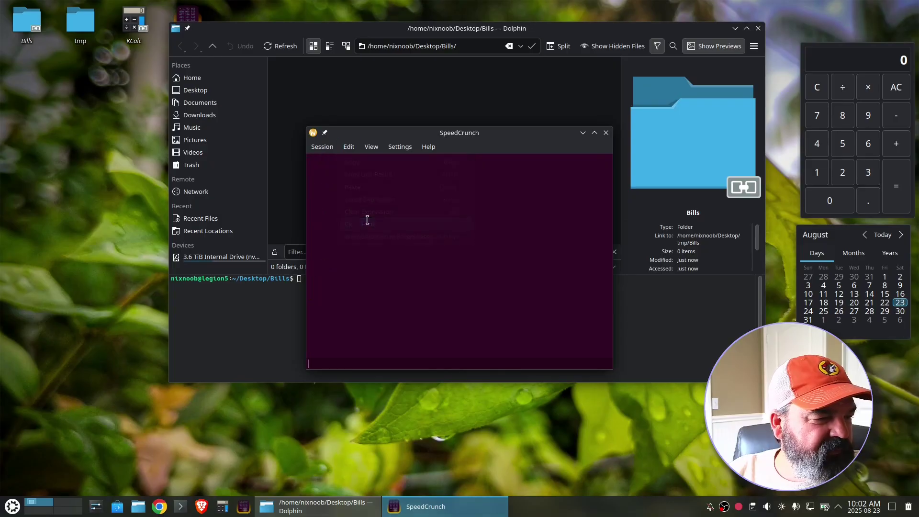
type("5")
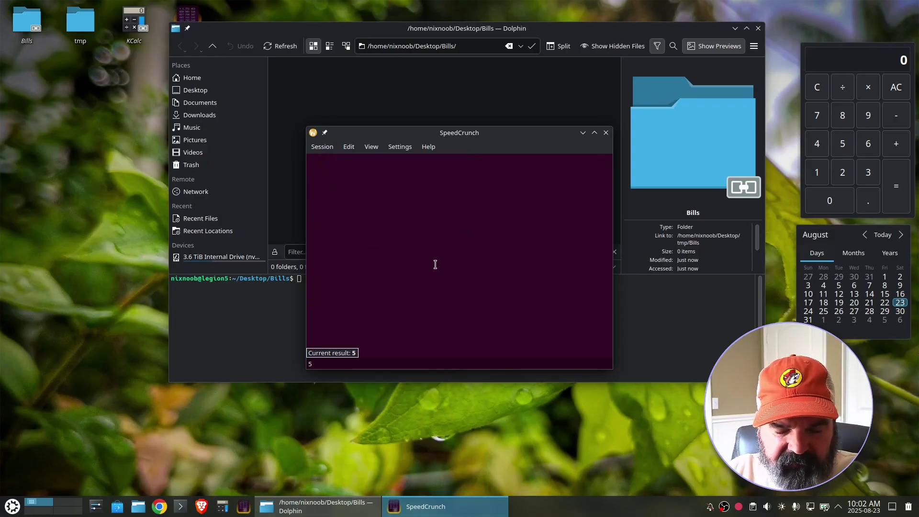
type("+5")
key("Return")
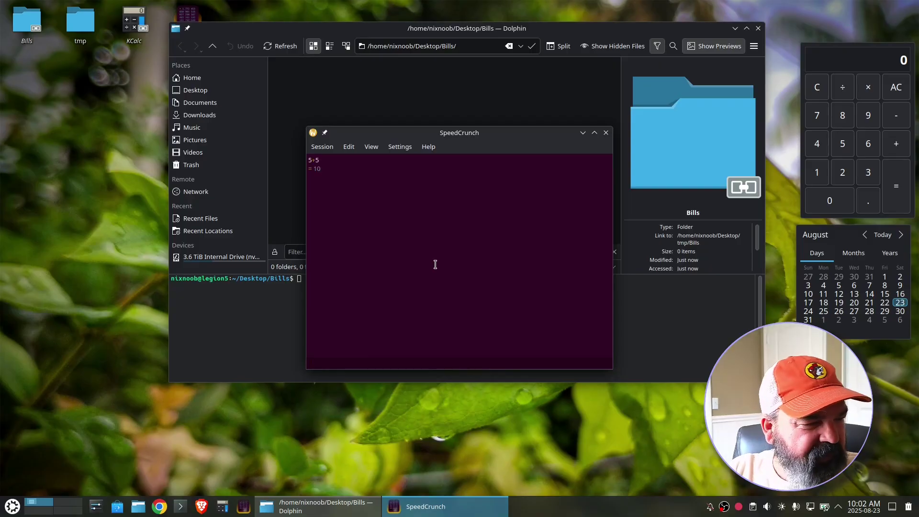
- Add 12, 453 and 659 to the running total, reaching 1134
type("+")
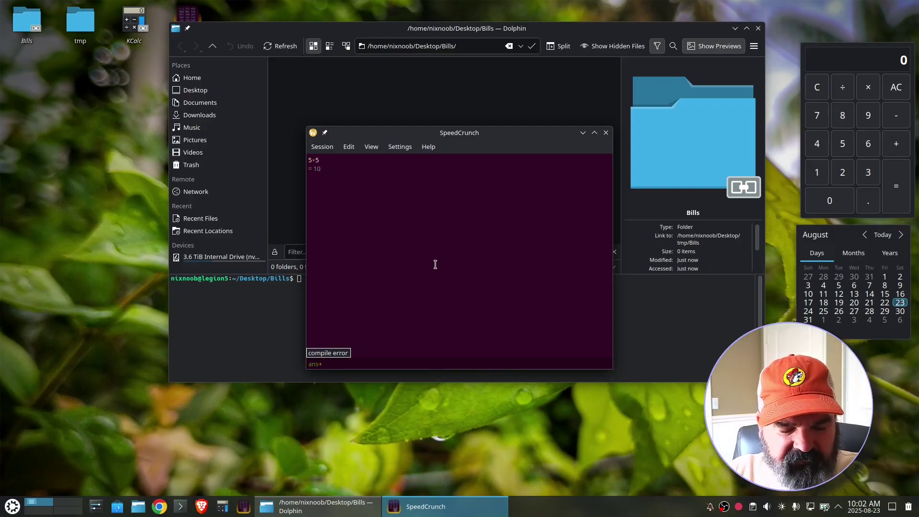
type("12")
key("Return")
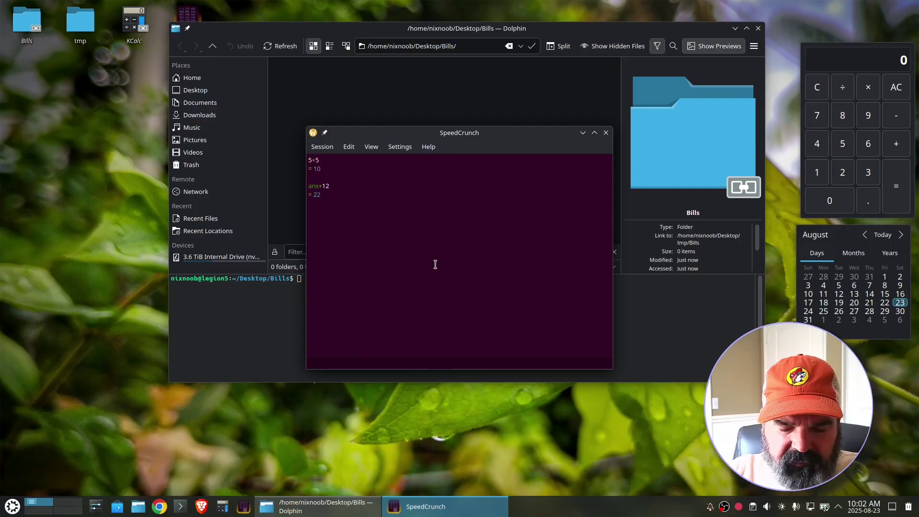
type("+453")
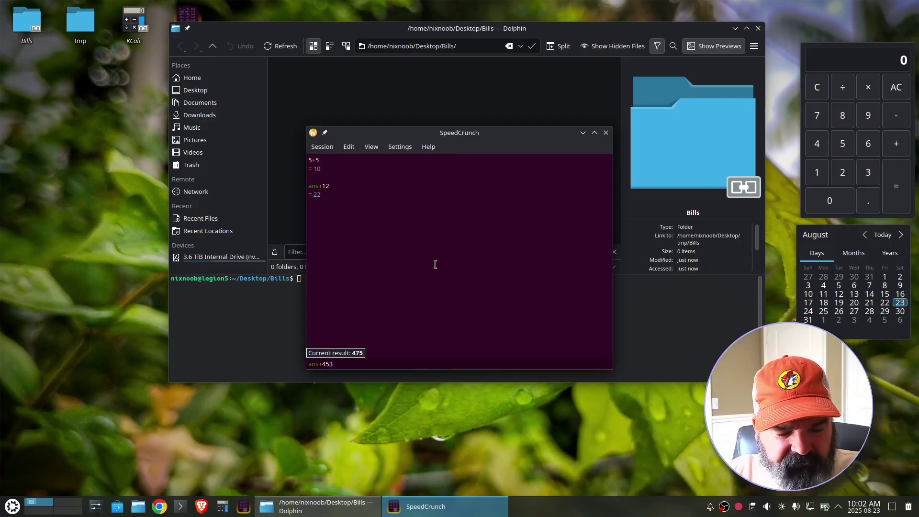
key("Return")
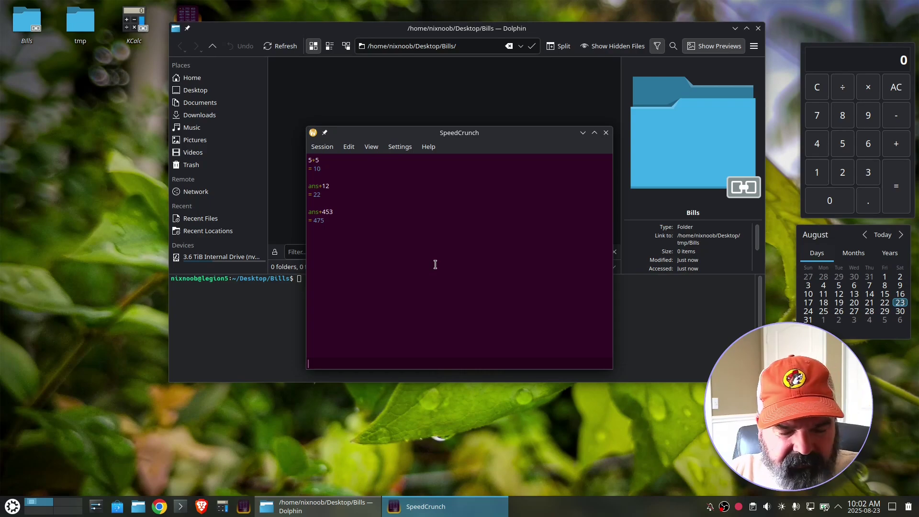
type("+6")
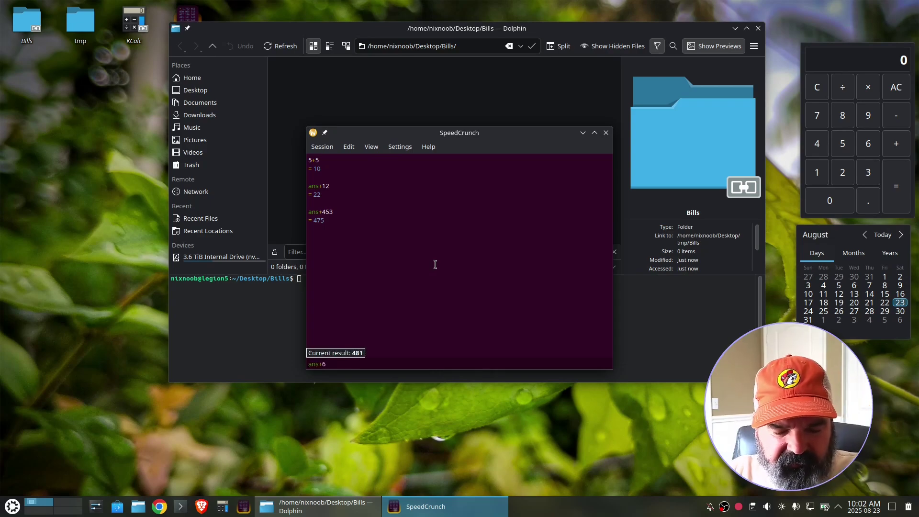
type("59")
key("Return")
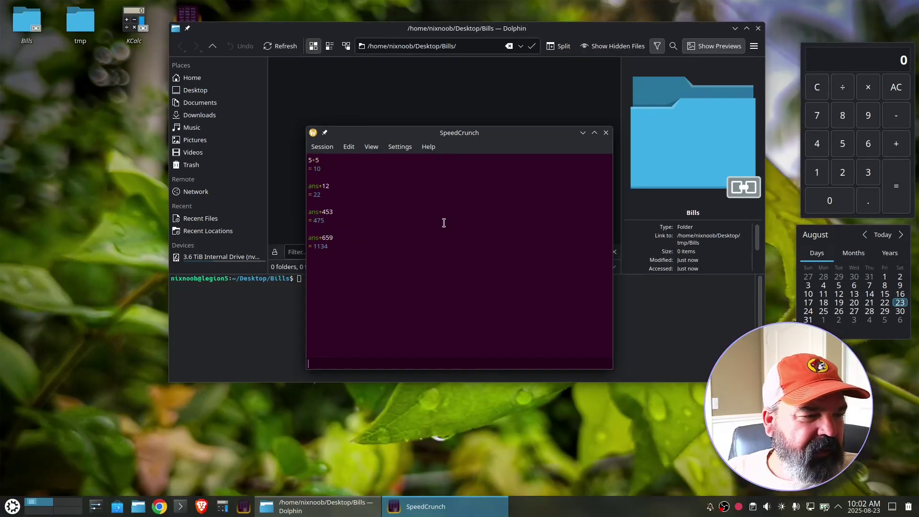
- Restart SpeedCrunch, move it left, and launch KCalc on the second virtual desktop
left_click(606, 132)
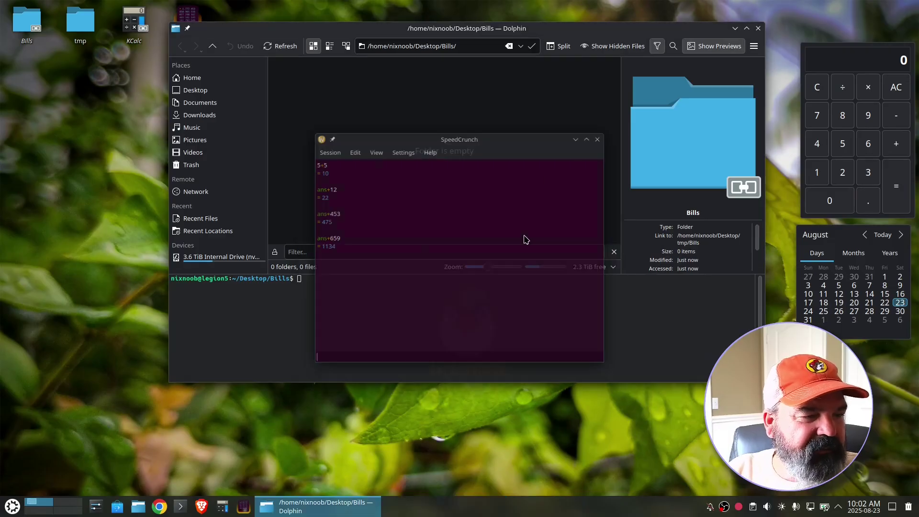
left_click(244, 507)
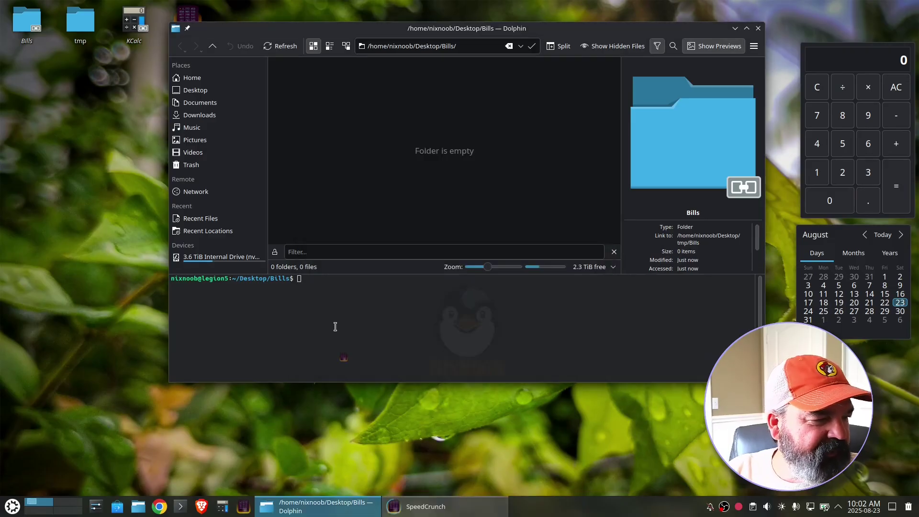
left_click_drag(440, 136, 189, 113)
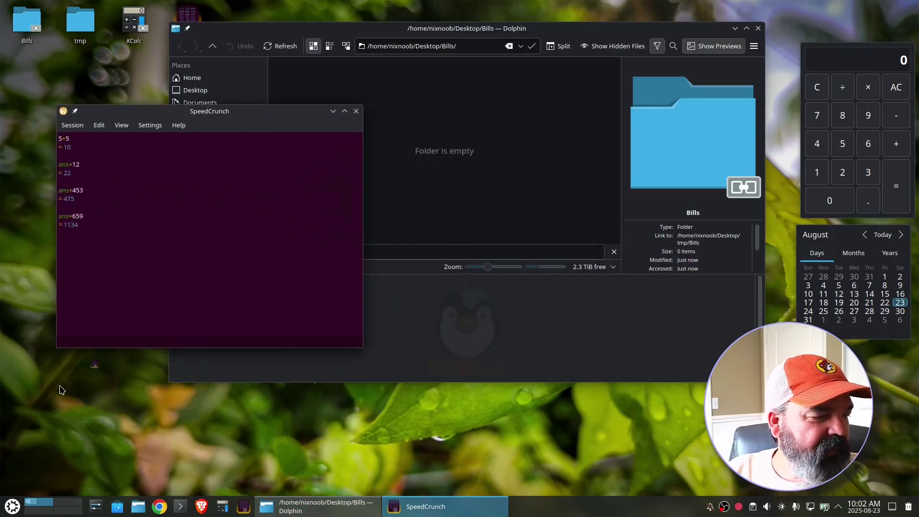
left_click(75, 498)
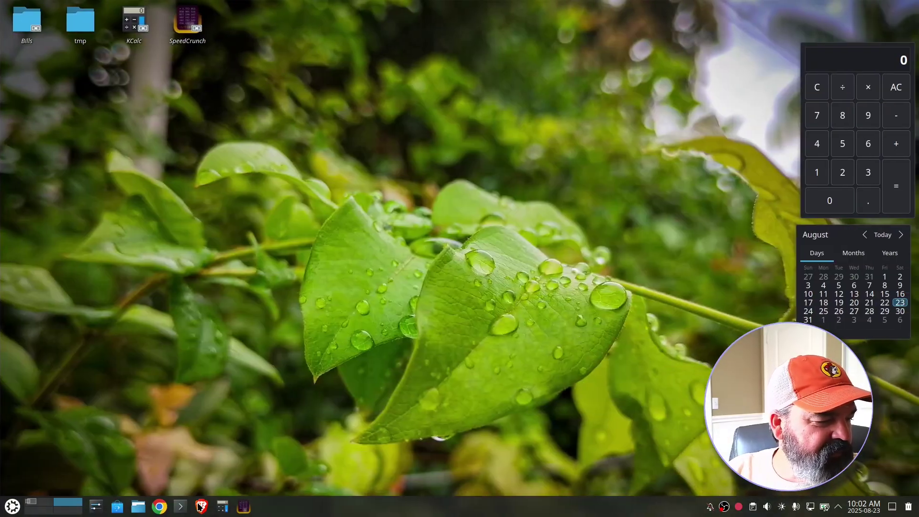
left_click(222, 508)
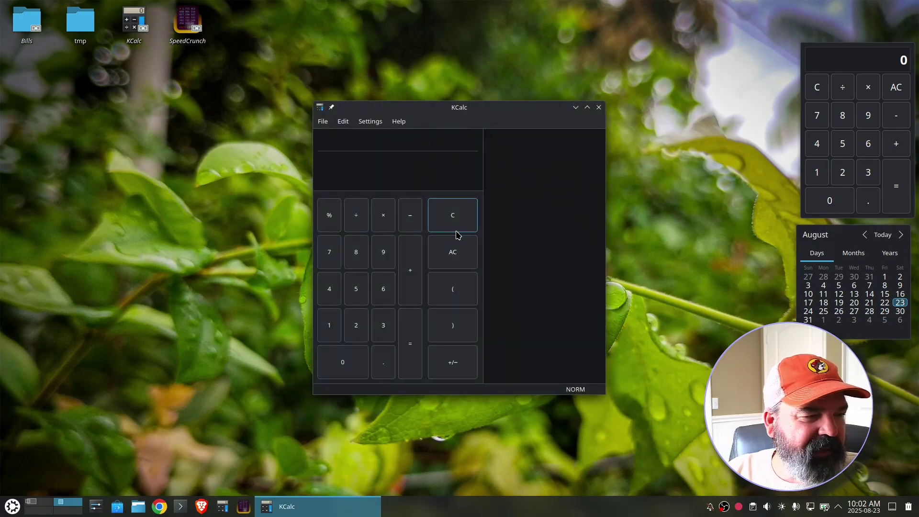
- Add 96 + 87 + 58 in KCalc for a total of 241
left_click(383, 261)
left_click(383, 289)
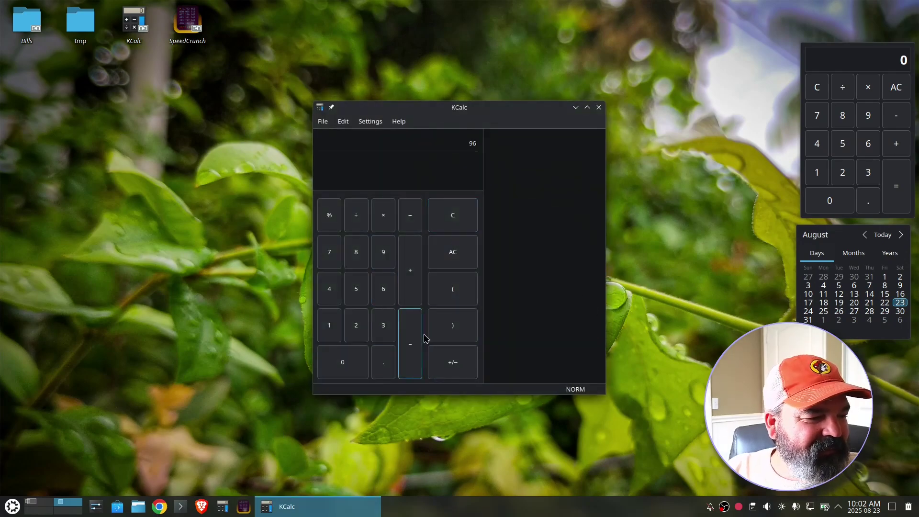
left_click(409, 268)
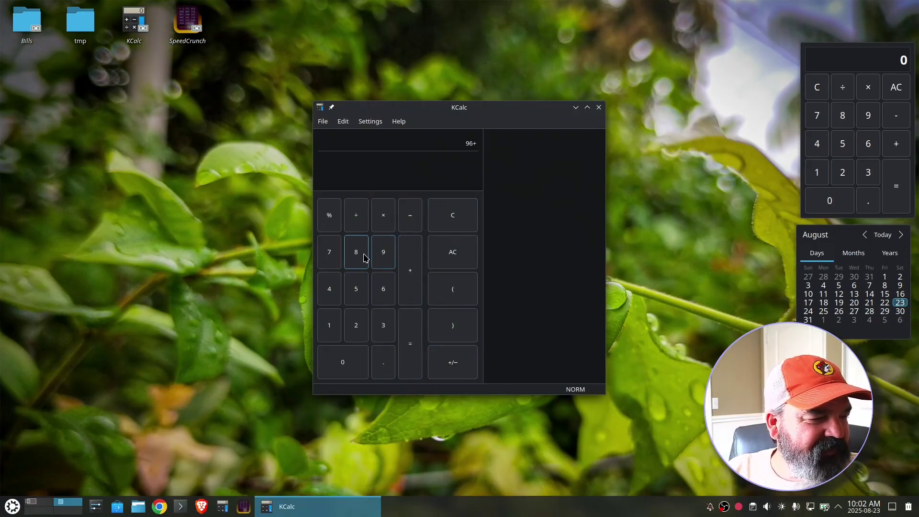
left_click(356, 252)
left_click(330, 253)
left_click(410, 270)
left_click(355, 288)
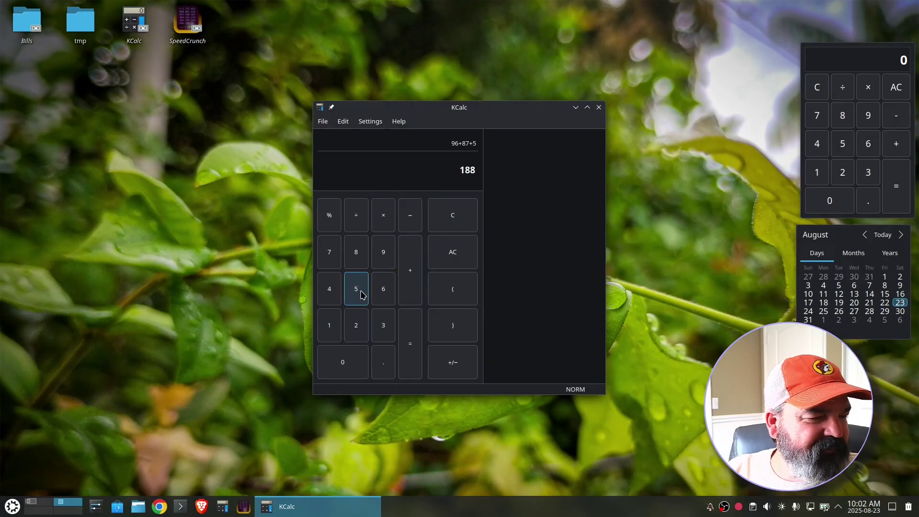
left_click(356, 251)
left_click(411, 284)
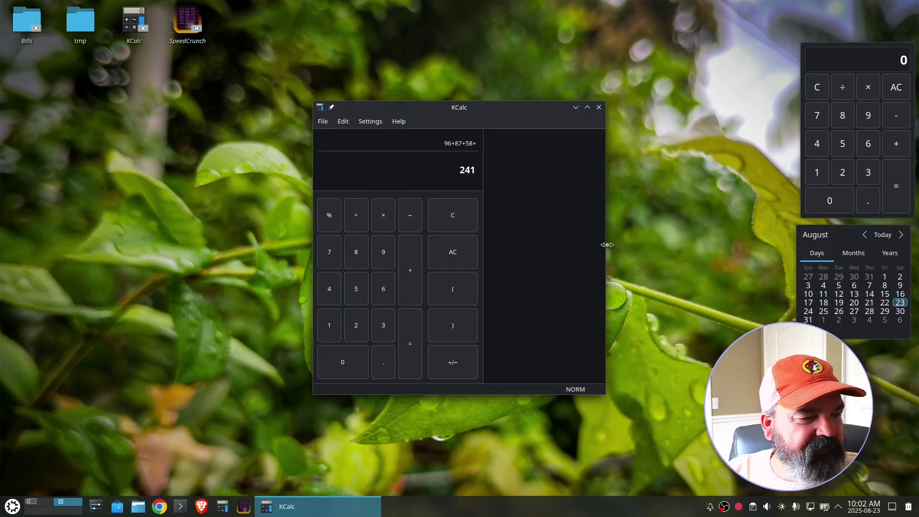
left_click(371, 122)
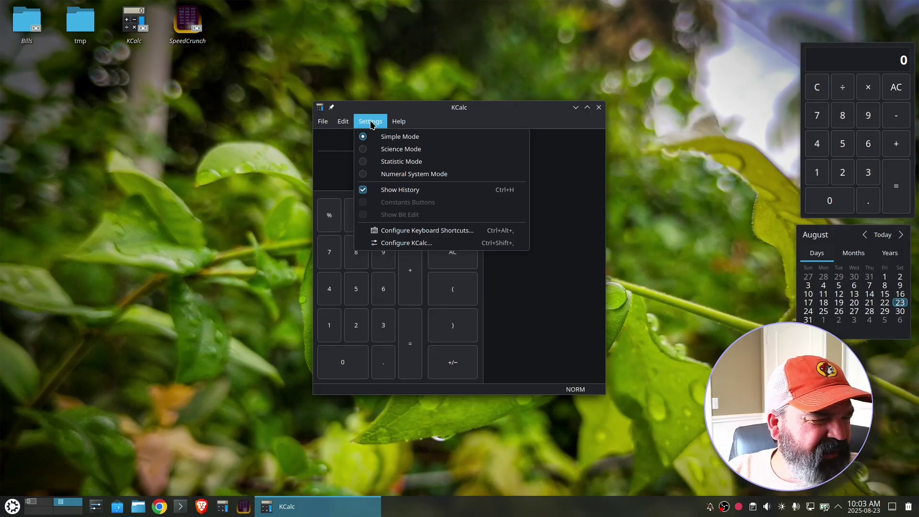
- Hide and reshow KCalc's history panel, then widen the window
left_click(364, 191)
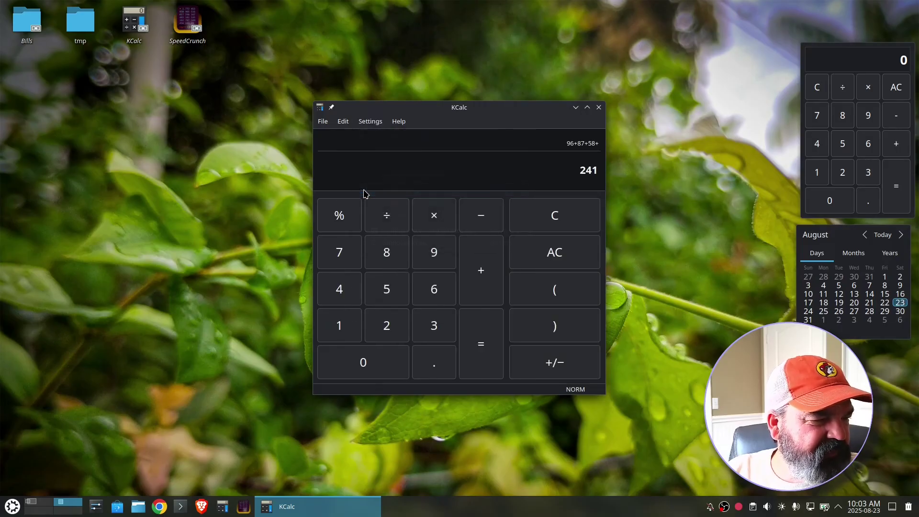
left_click(366, 125)
left_click(364, 191)
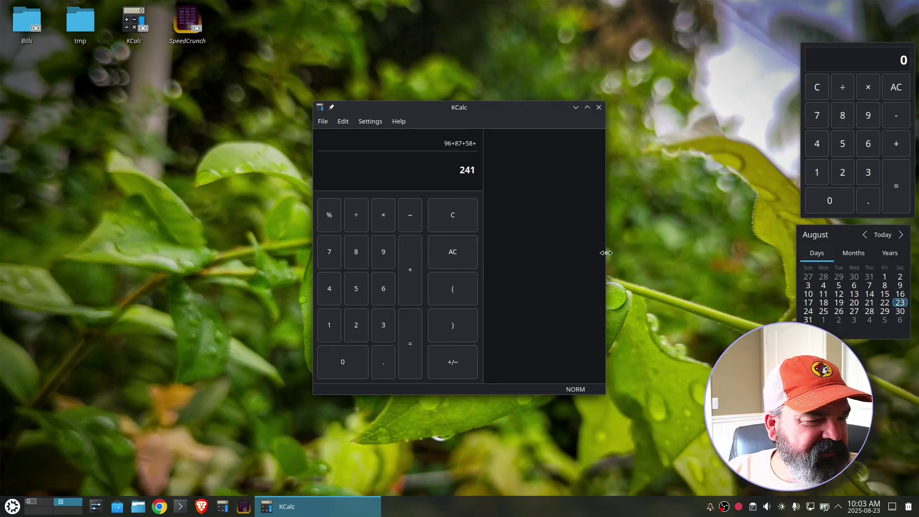
mouse_move(605, 256)
left_mouse_down()
mouse_move(731, 260)
mouse_move(611, 250)
left_mouse_up()
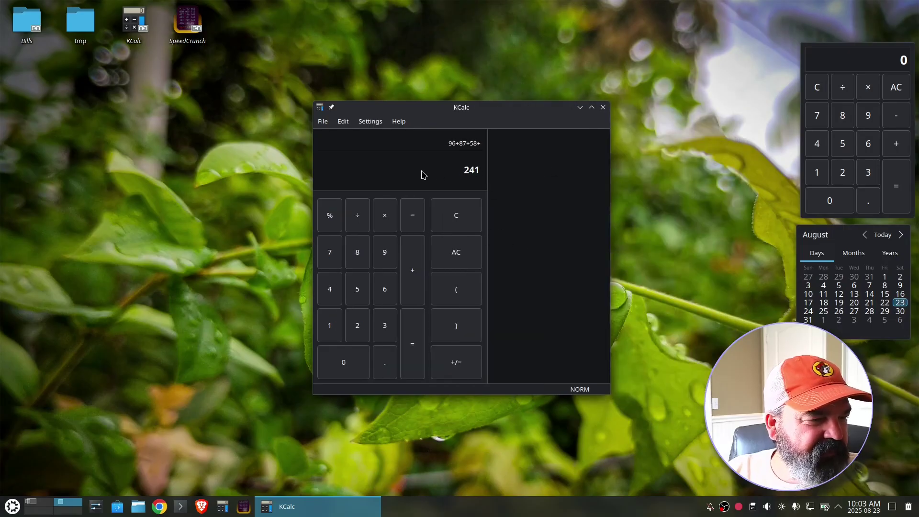
- Add 95 to the running sum and total it to 336
left_click(408, 271)
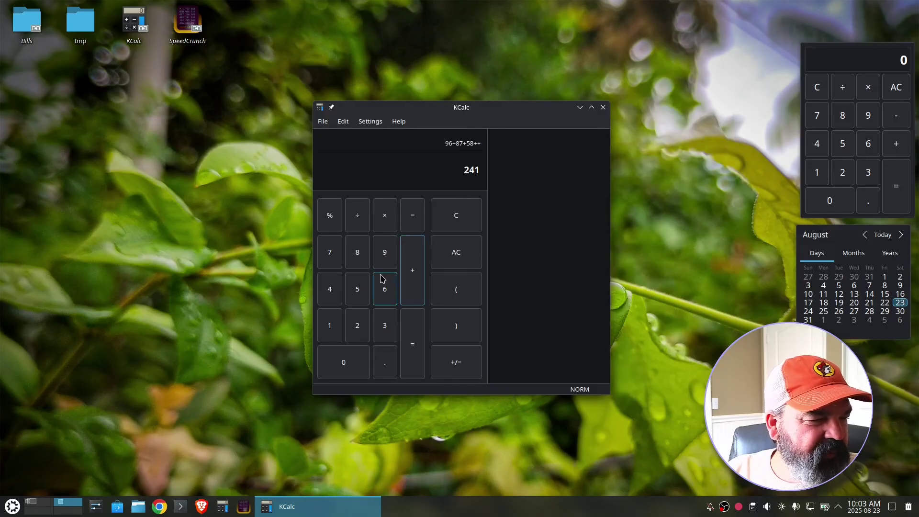
left_click(382, 259)
left_click(358, 288)
left_click(419, 359)
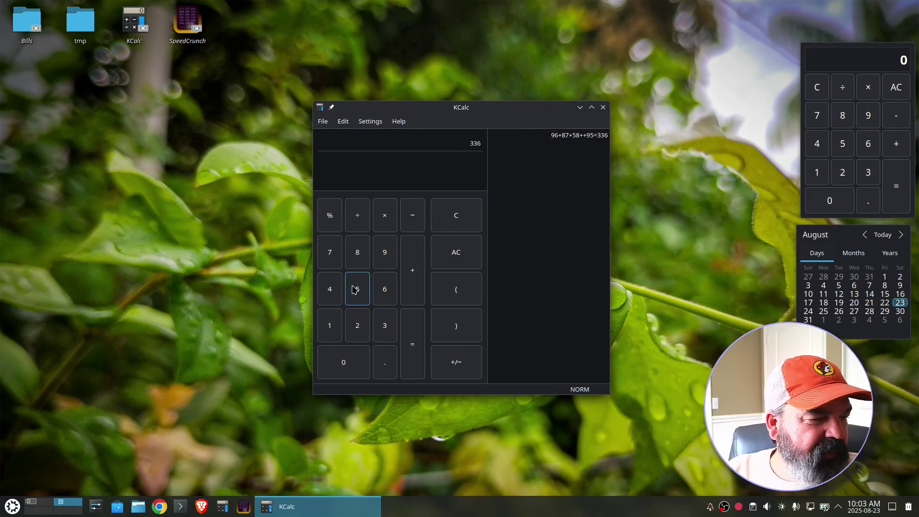
- Add 89 to 336 for 425, then move KCalc up and left
left_click(413, 271)
left_click(357, 252)
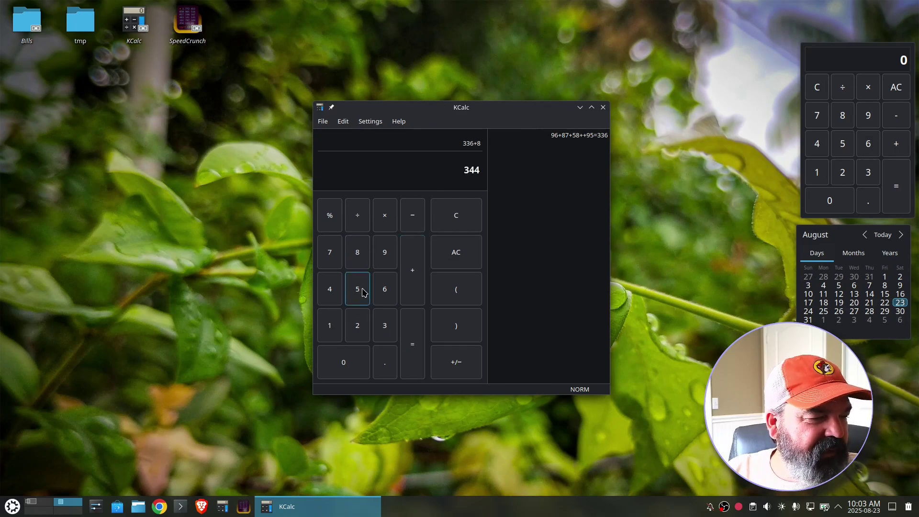
left_click(384, 253)
left_click(409, 348)
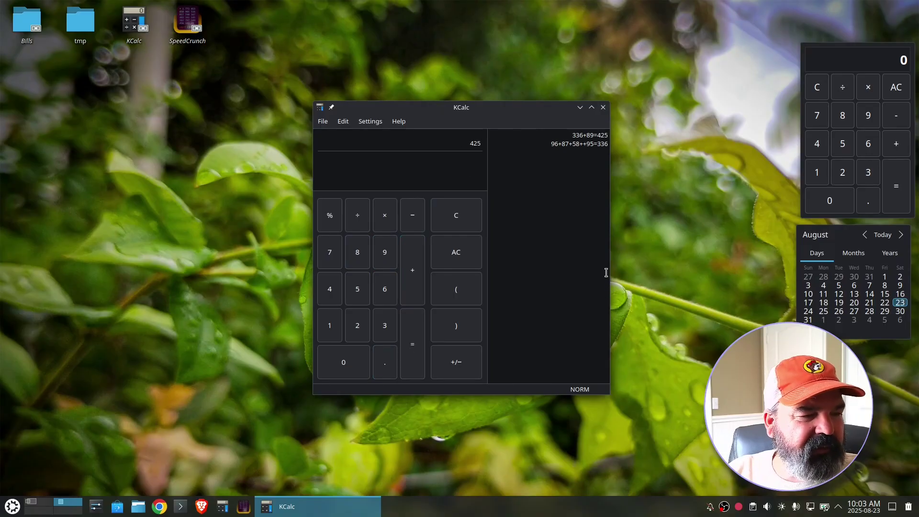
left_click_drag(531, 112, 406, 98)
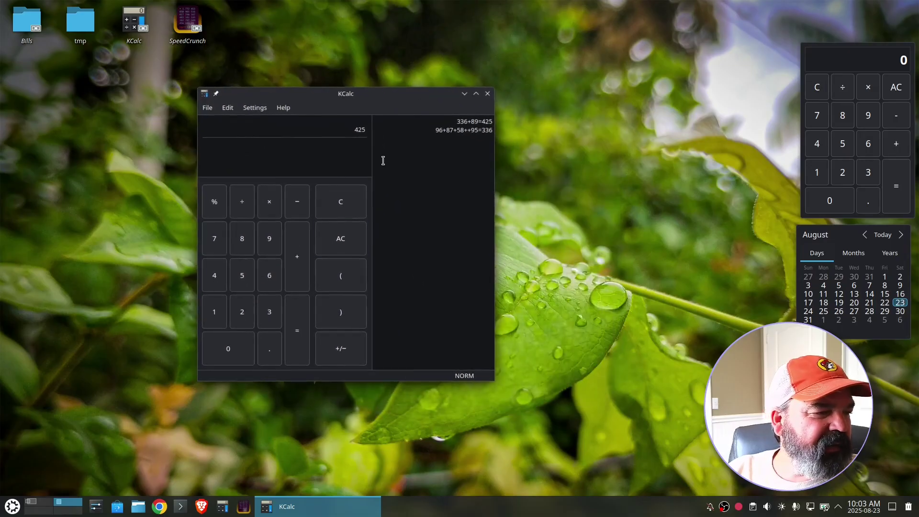
- Switch KCalc to Science mode, then to Statistics mode
left_click(254, 107)
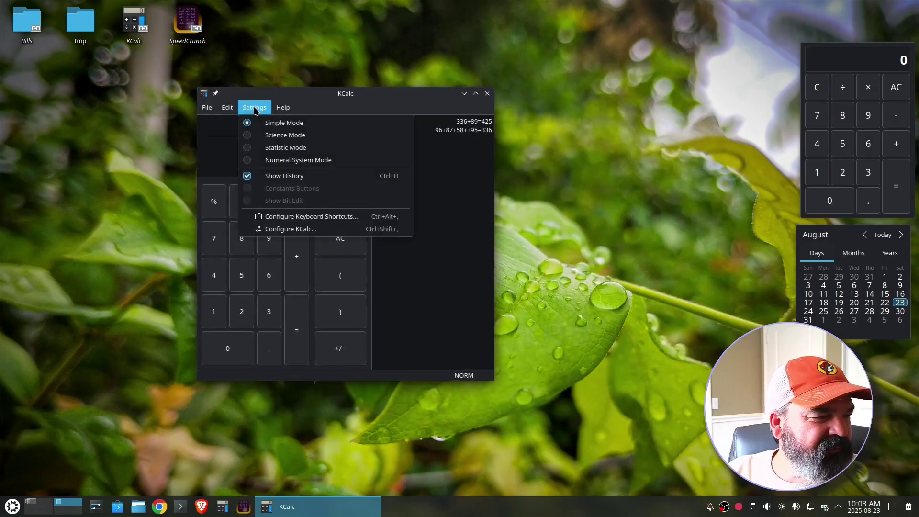
left_click(268, 135)
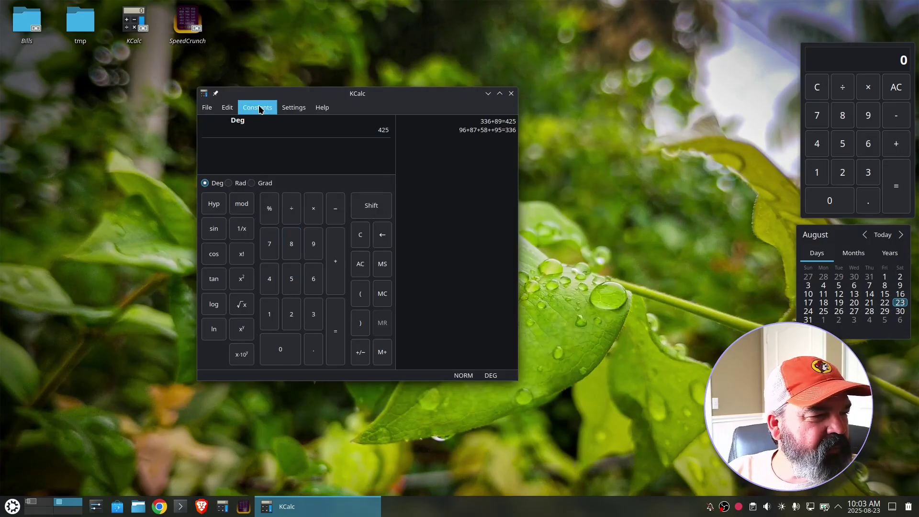
left_click(293, 107)
left_click(306, 147)
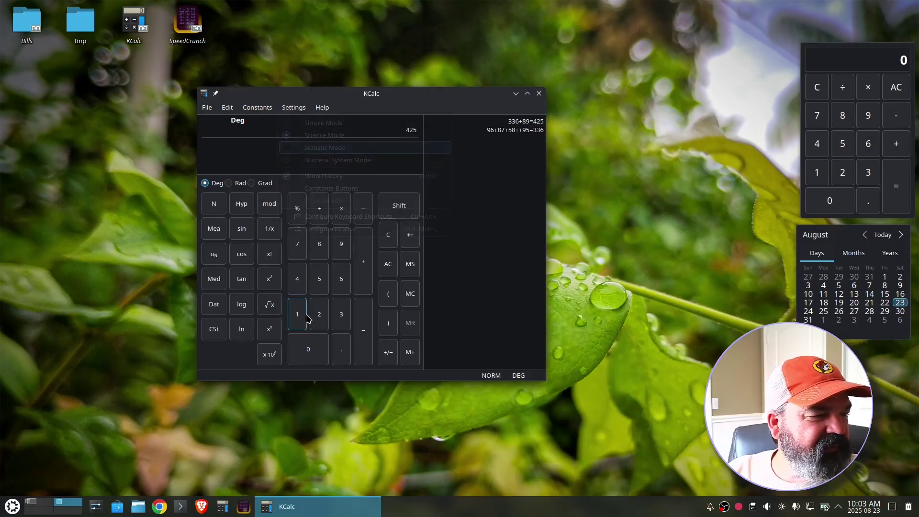
- Return KCalc to Simple mode, narrow its window, and switch to the first desktop
left_click(293, 107)
left_click(297, 125)
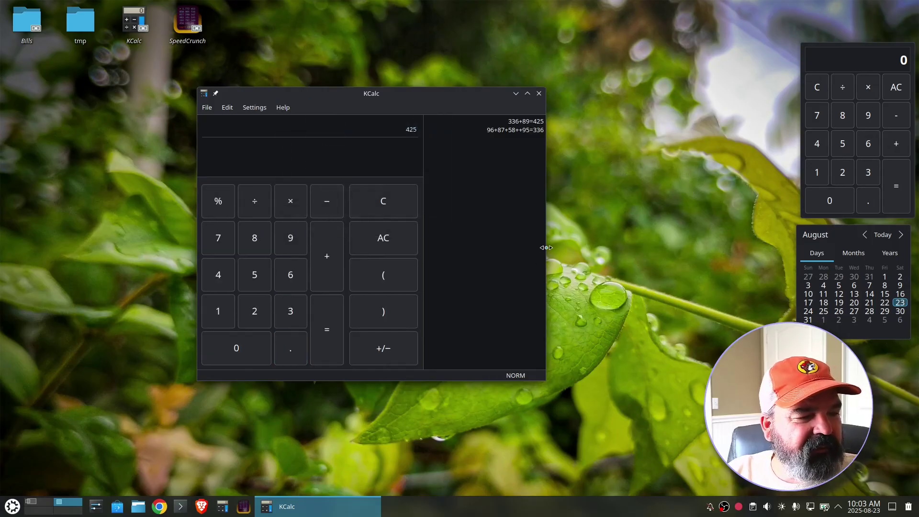
left_click_drag(546, 248, 491, 248)
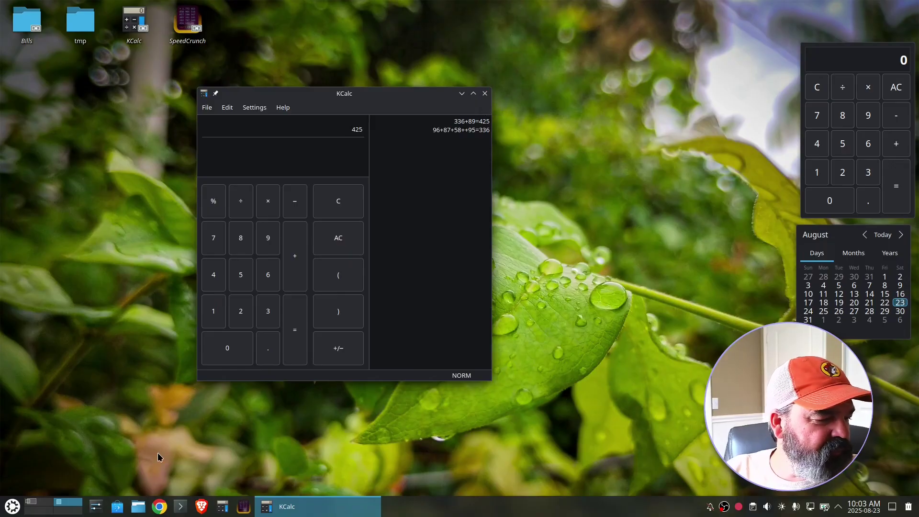
key("ctrl+F1")
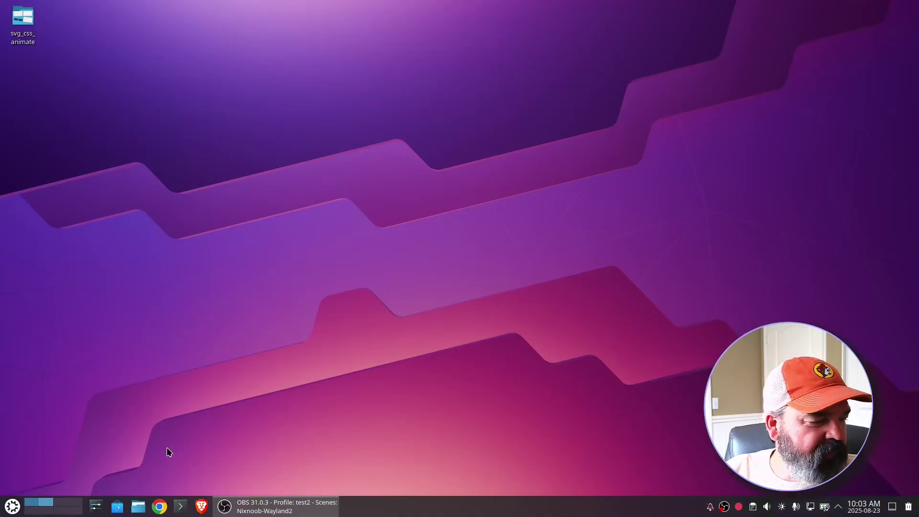
scroll(41, 511, "down", 2)
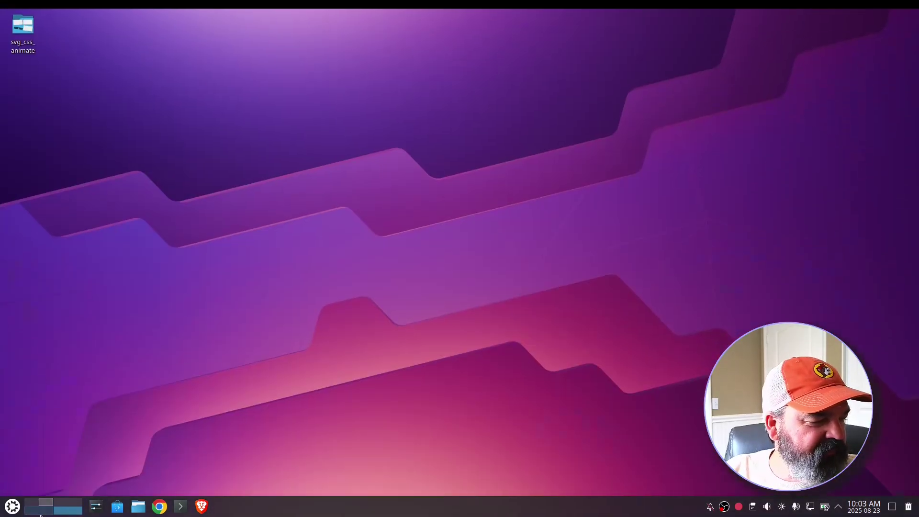
scroll(40, 512, "up", 2)
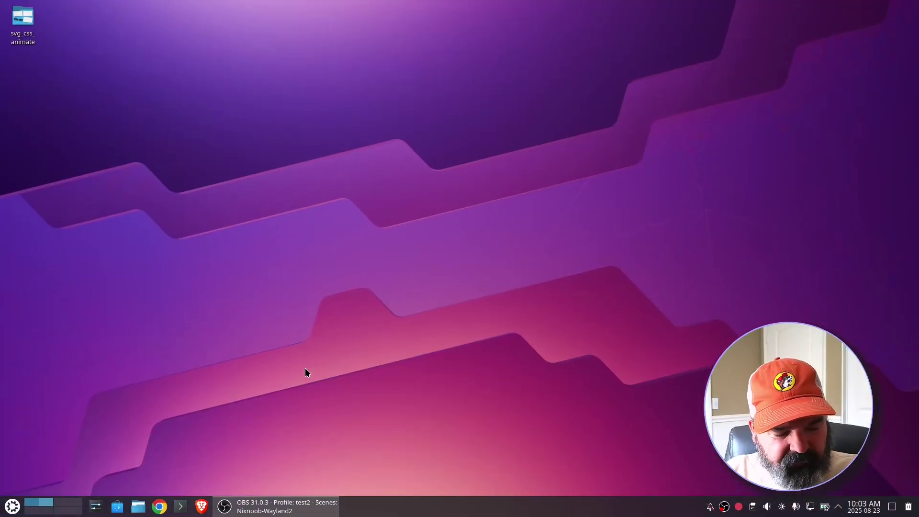
key("ctrl+F2")
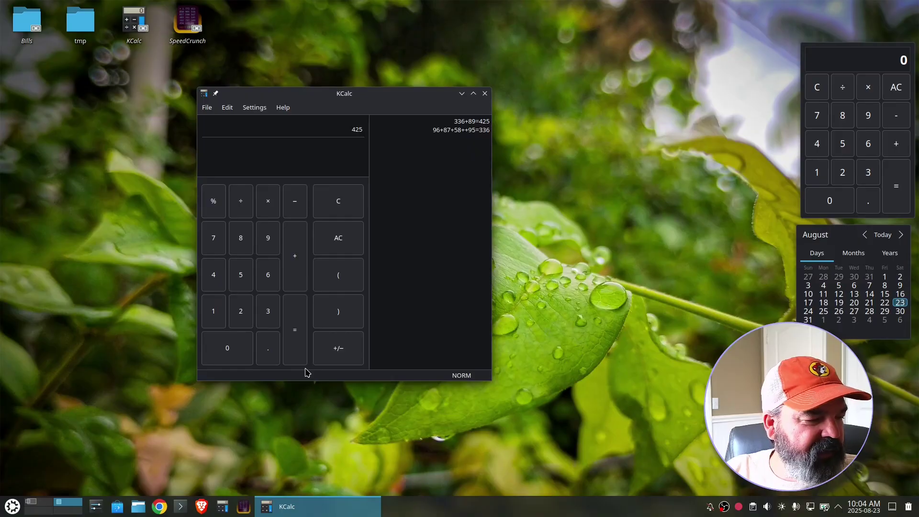
- Switch to the desktop with Dolphin and SpeedCrunch, briefly opening and closing the launcher
left_click(33, 501)
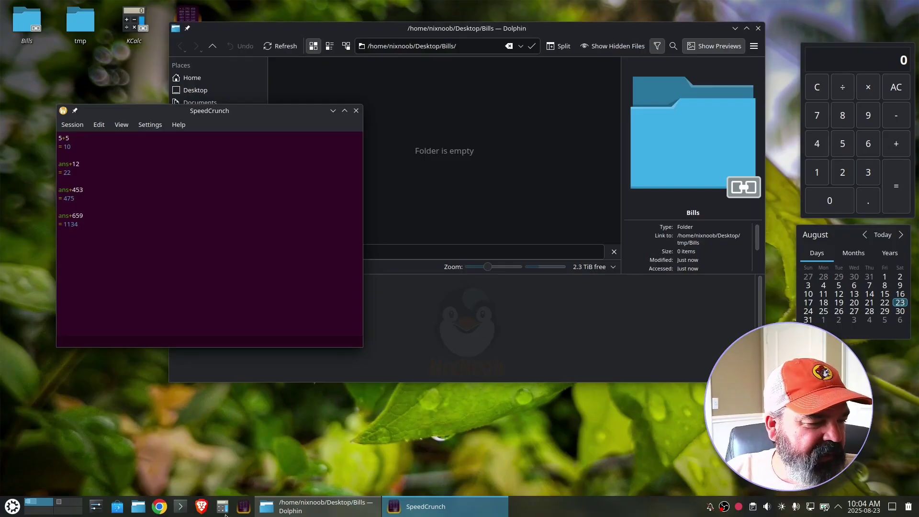
left_click(4, 508)
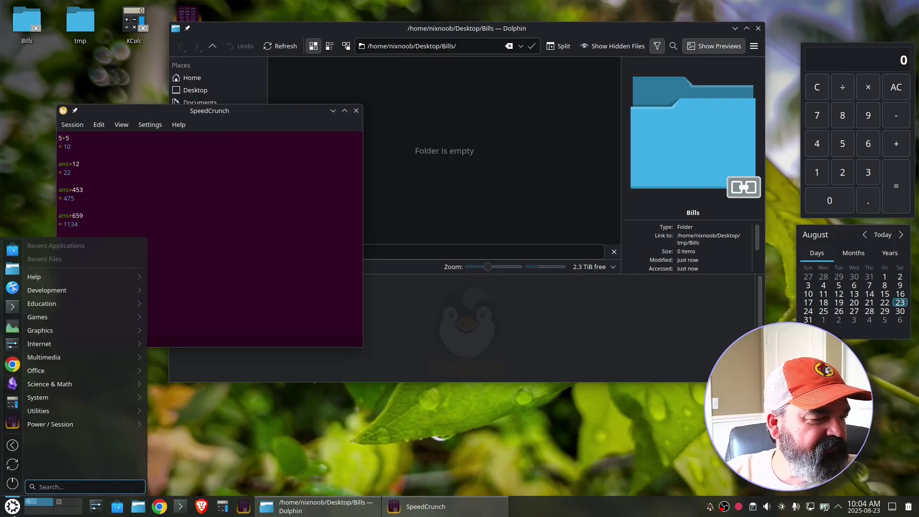
left_click(507, 432)
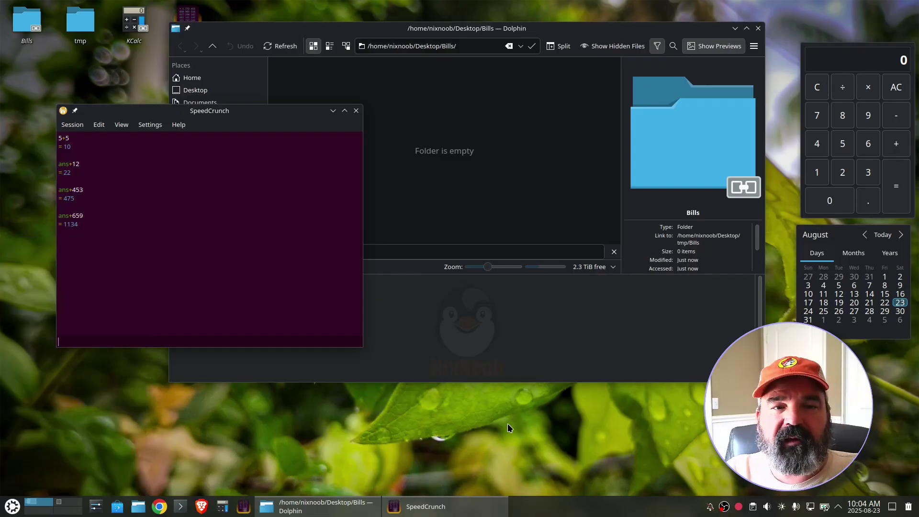
left_click(840, 511)
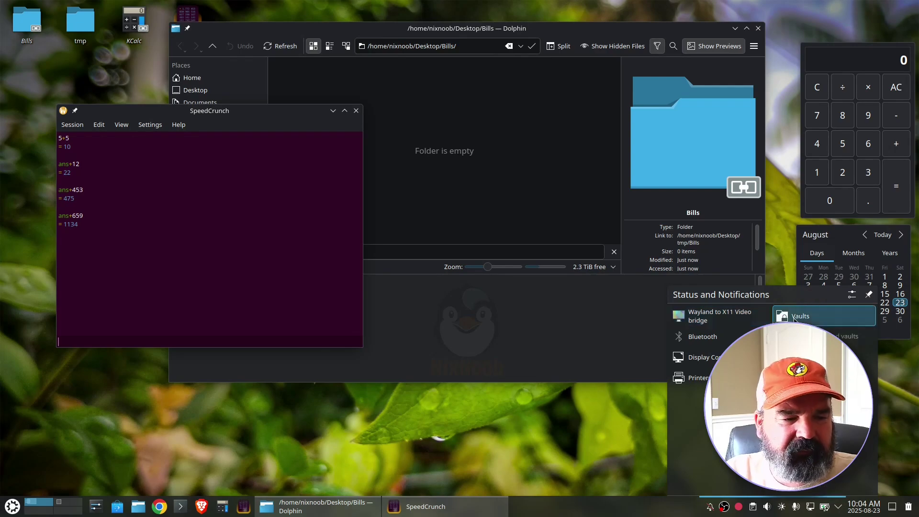
- Start a new vault named 'bills' from the Vaults applet and accept the CryFS notice
left_click(795, 317)
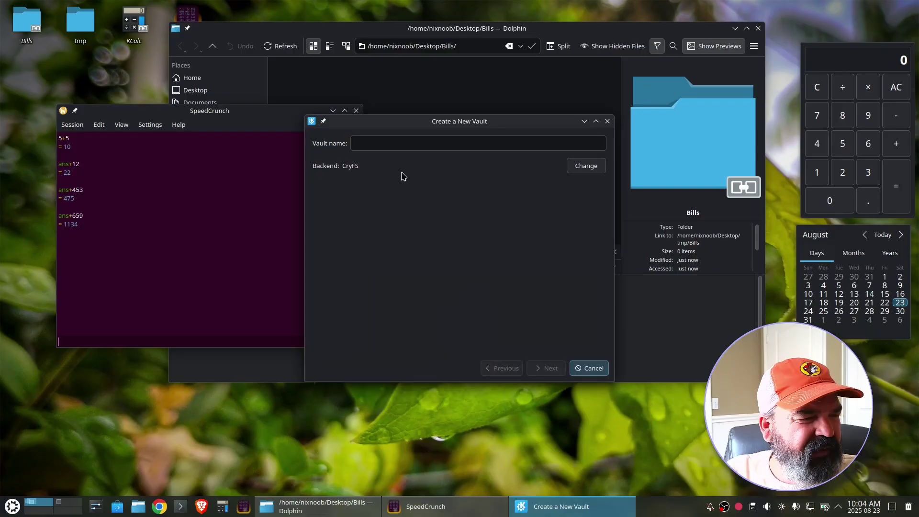
left_click(376, 144)
type("bills")
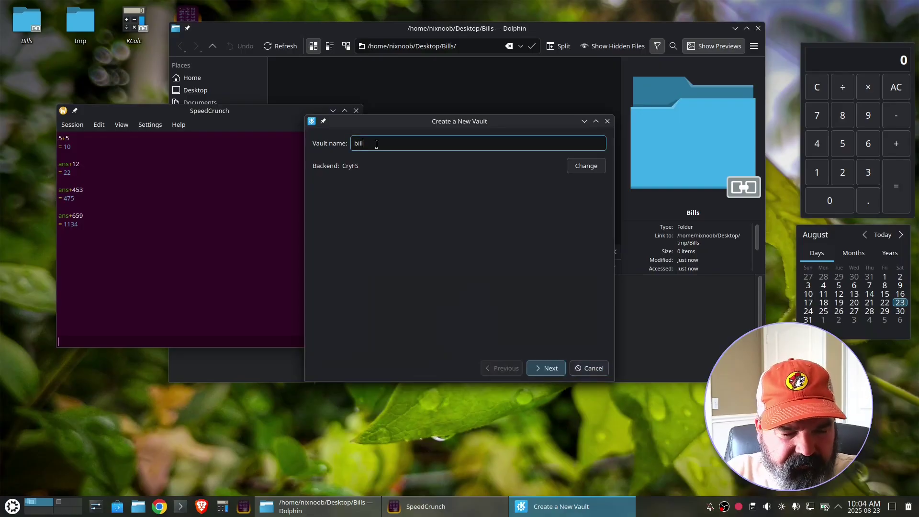
left_click(547, 368)
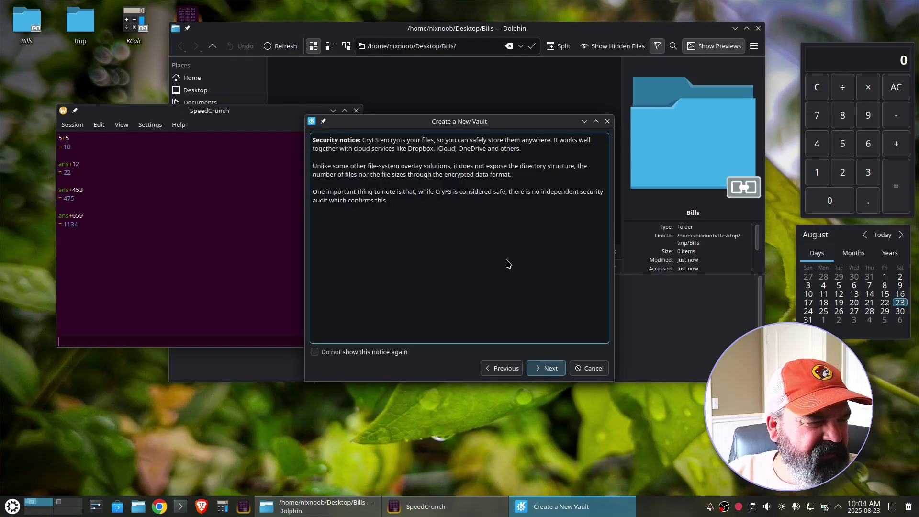
left_click(549, 373)
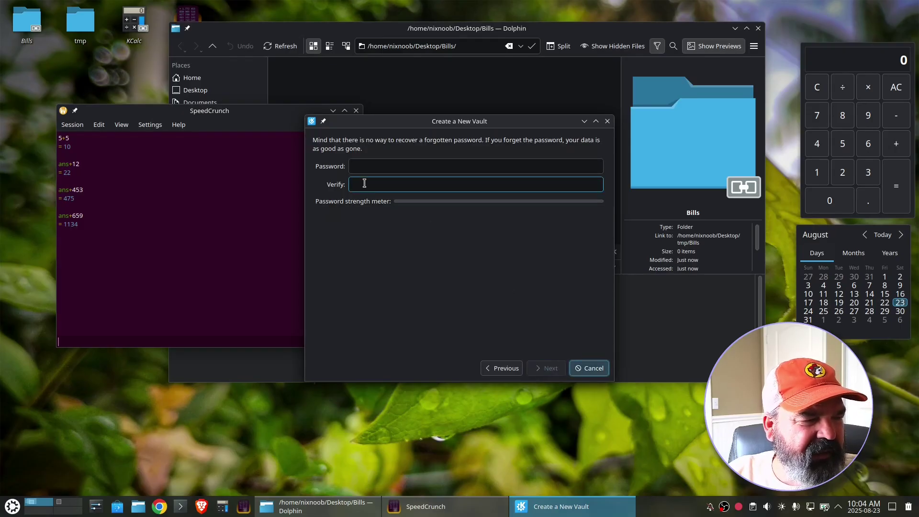
- Set and confirm the vault password, keep default locations, and create the vault
left_click(363, 166)
type("*****")
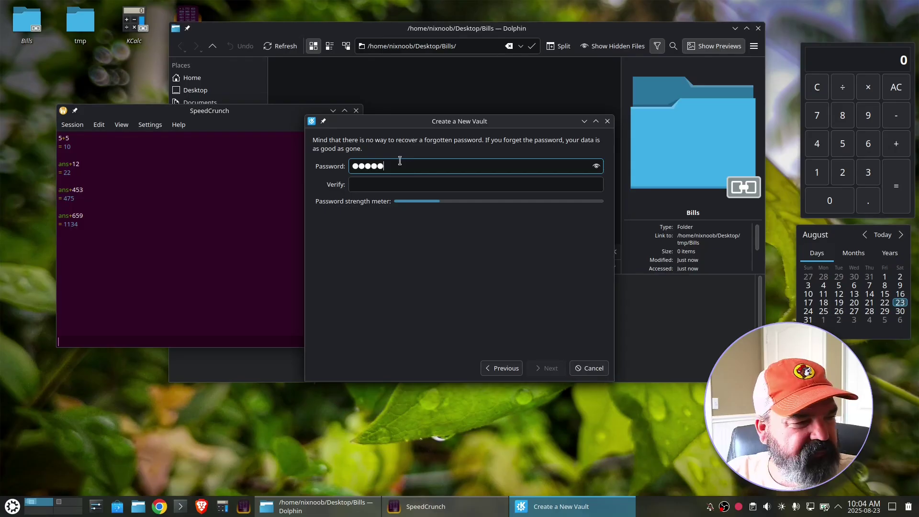
left_click_drag(386, 166, 294, 157)
type("*****")
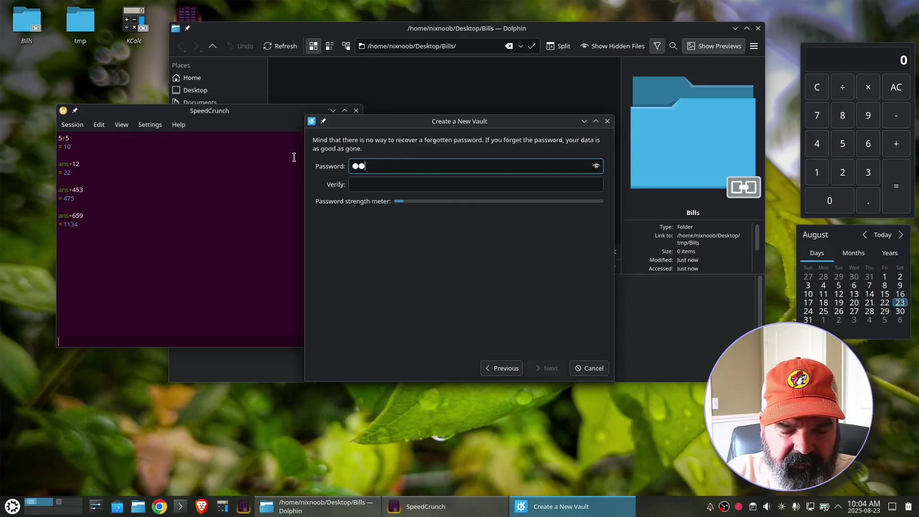
left_click(363, 182)
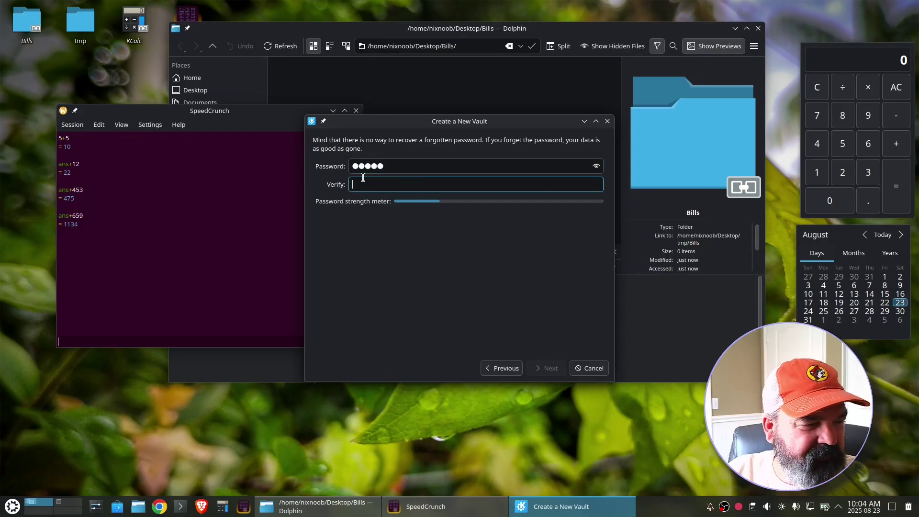
type("*****")
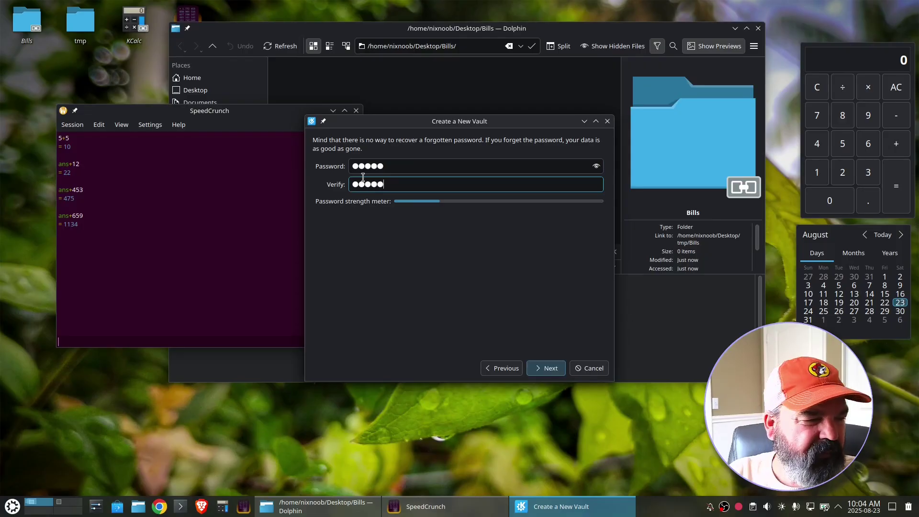
left_click(547, 369)
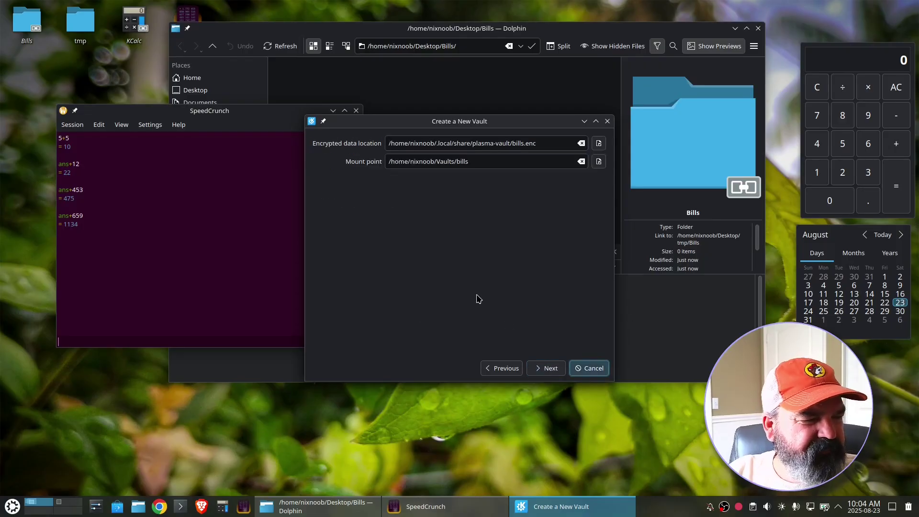
left_click(550, 369)
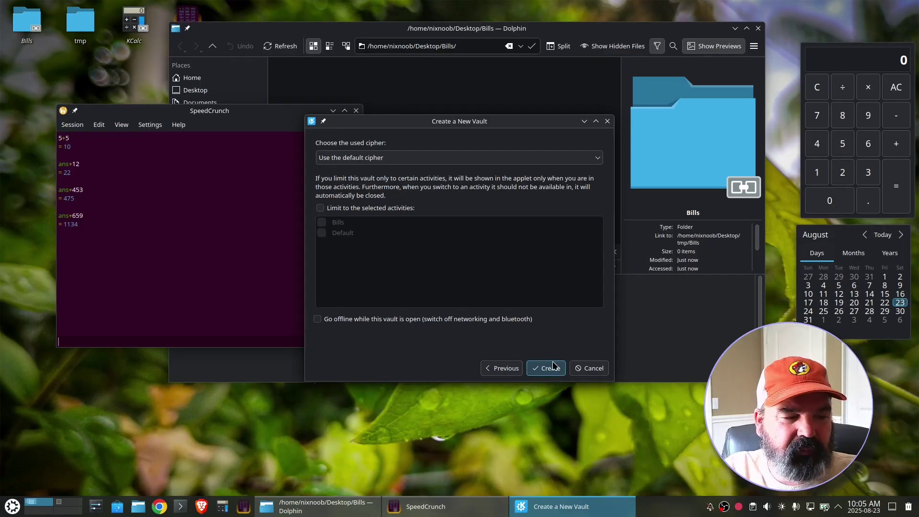
left_click(546, 374)
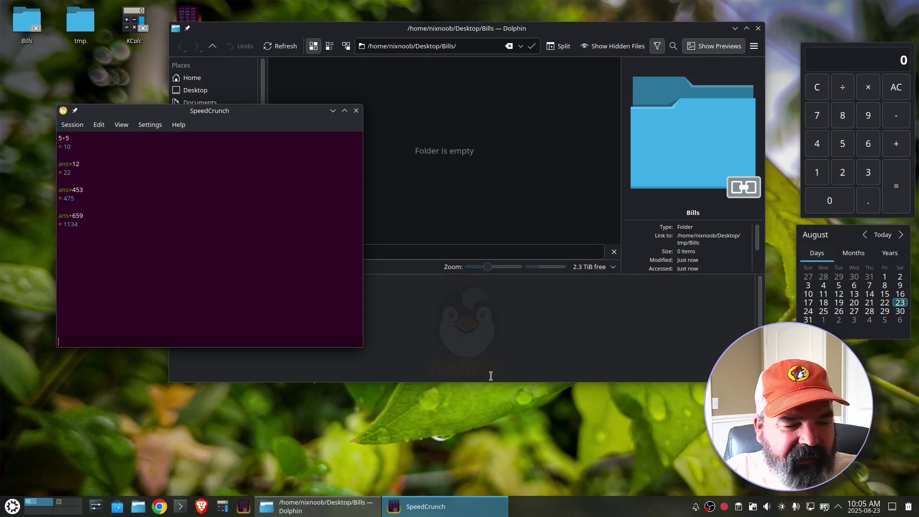
- Lock the bills vault, then limit it to the Bills activity under Advanced settings and save
left_click(753, 506)
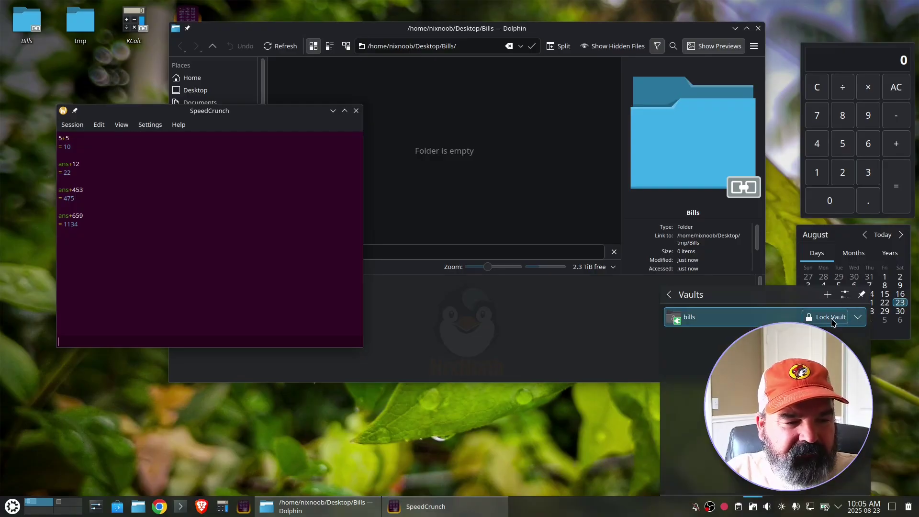
left_click(832, 318)
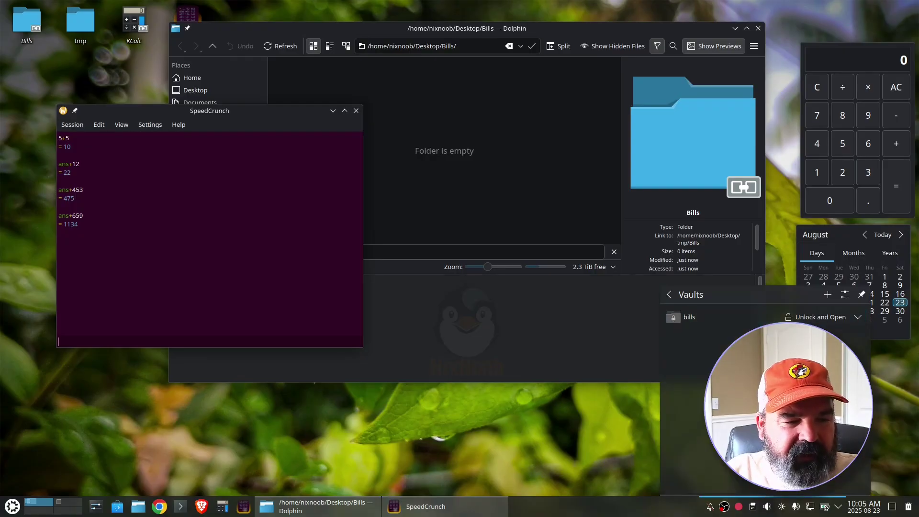
left_click(857, 317)
left_click(703, 350)
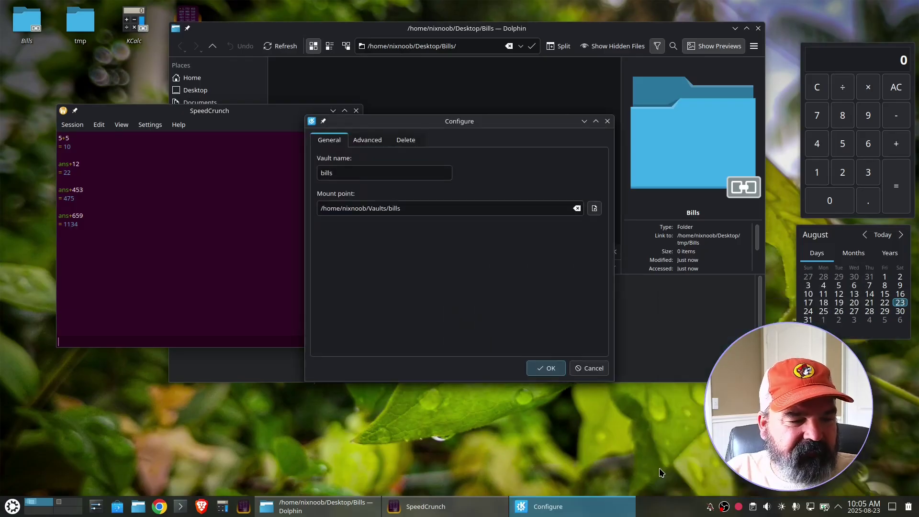
left_click(367, 139)
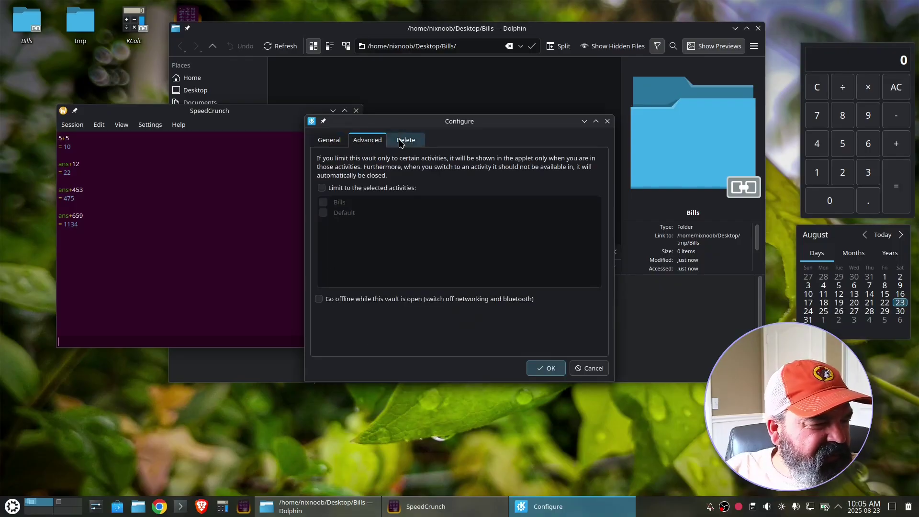
left_click(322, 188)
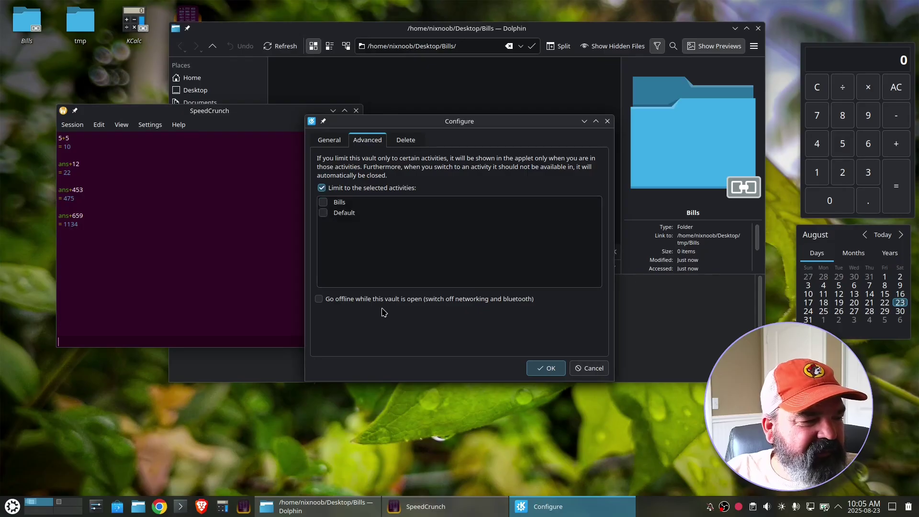
left_click(324, 202)
left_click(545, 368)
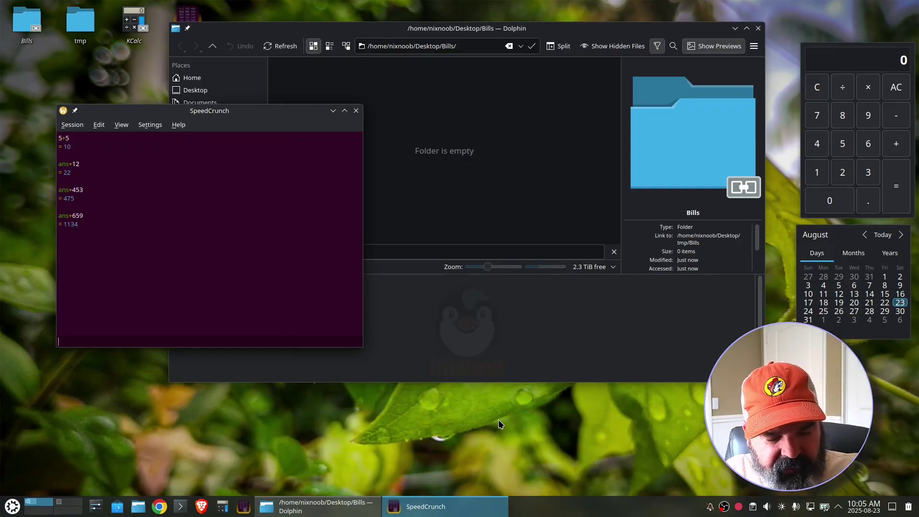
- Switch to the other activity to confirm bills isn't listed there, then return to Bills
key("super+Tab")
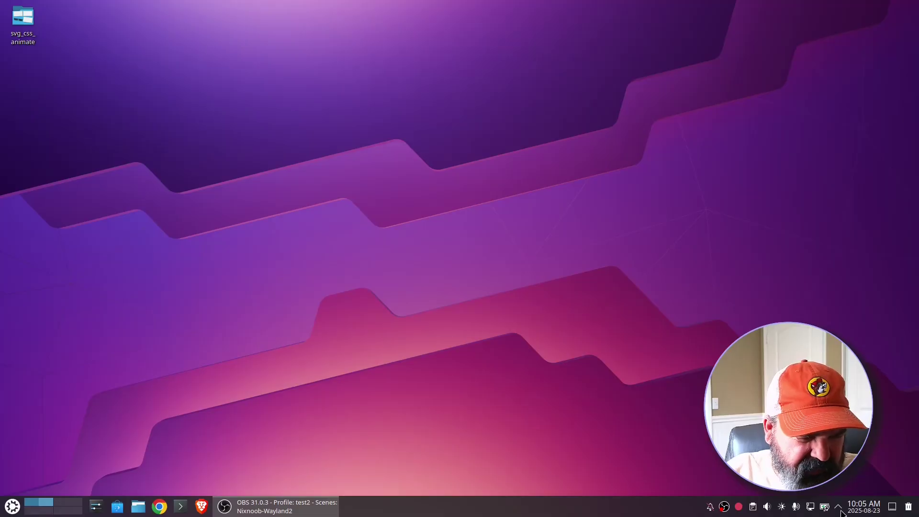
left_click(840, 508)
left_click(702, 334)
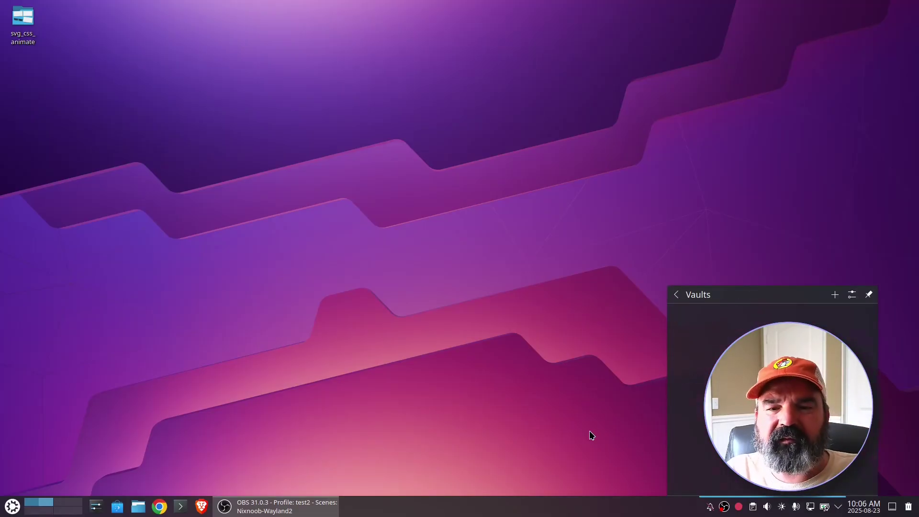
left_click(496, 348)
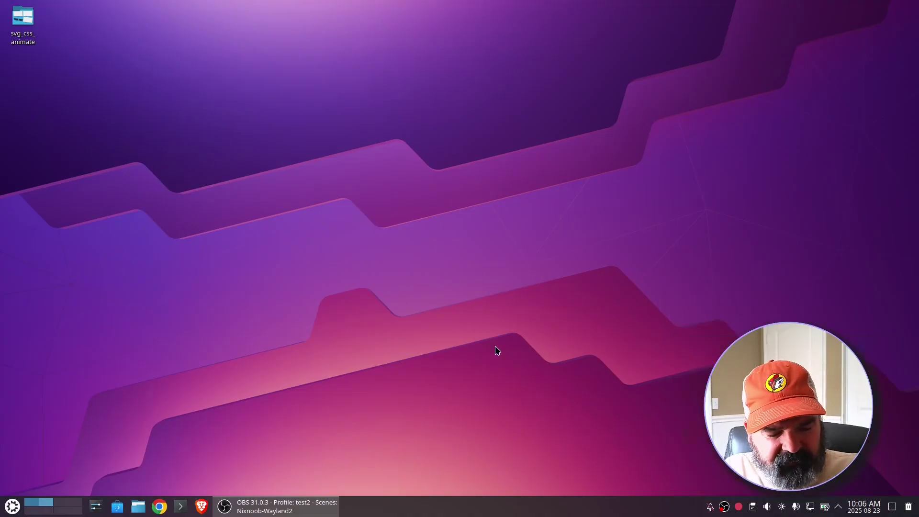
key("super+Tab")
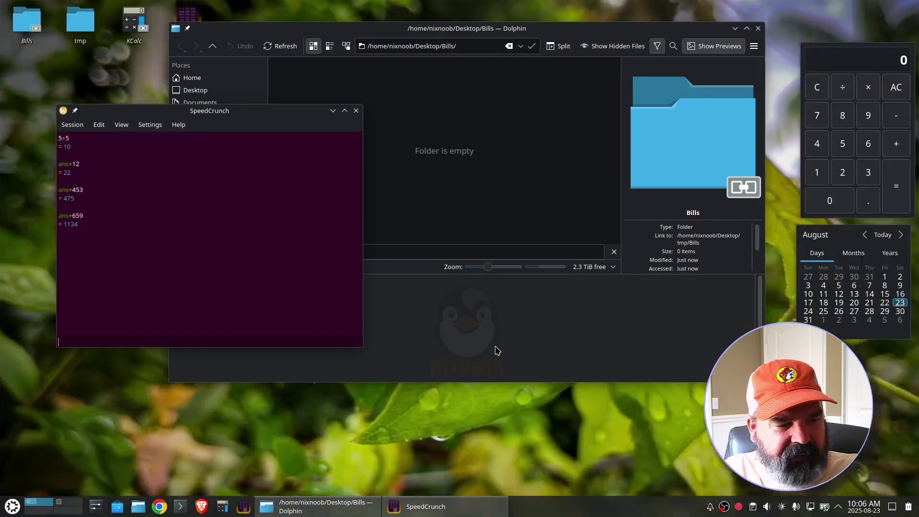
- Unlock and open the bills vault, entering the vault password
left_click(838, 510)
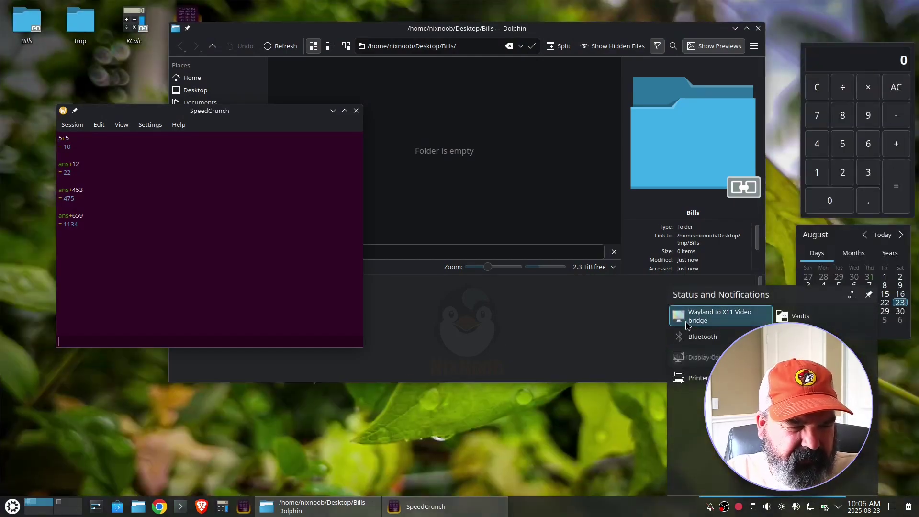
left_click(784, 317)
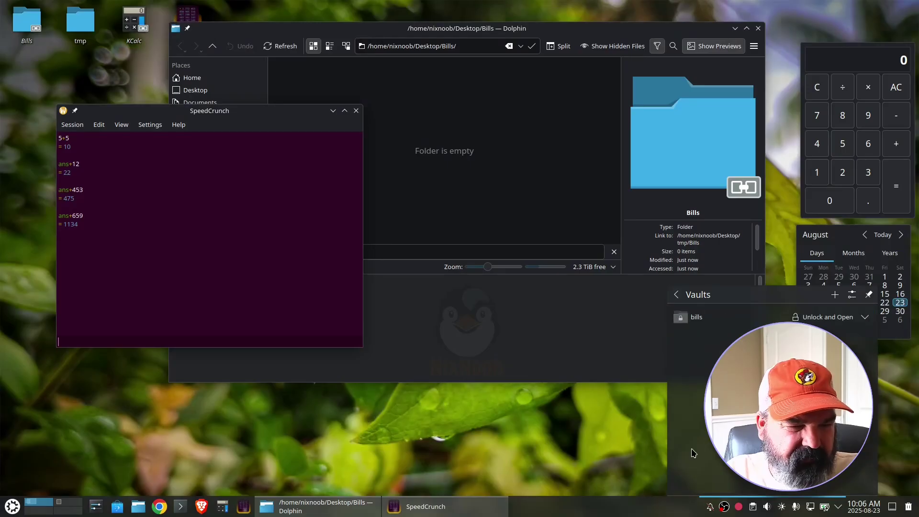
left_click(832, 316)
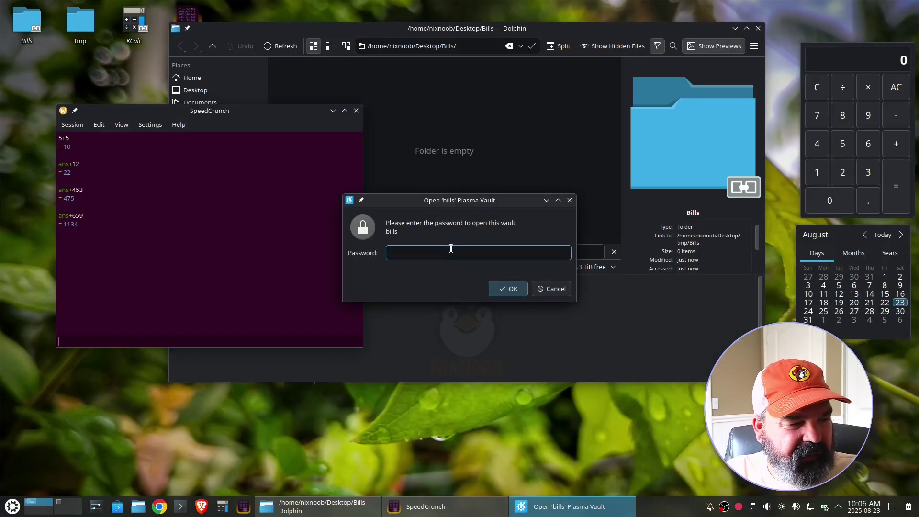
type("bills")
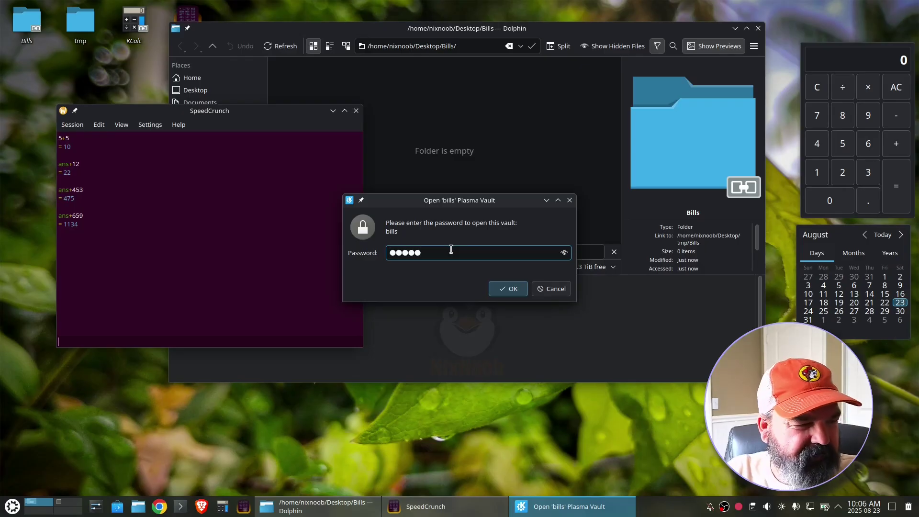
key("Return")
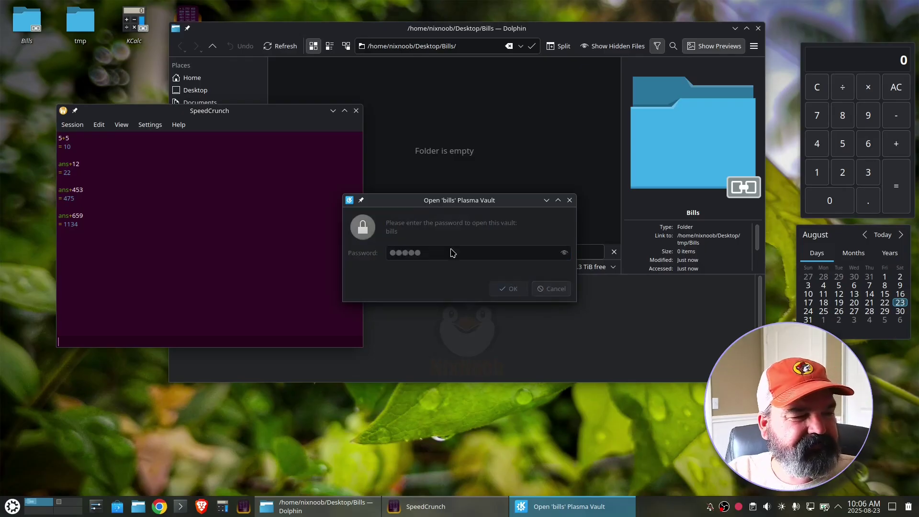
- Create a new empty text file named test.txt inside the vault folder
right_click(402, 179)
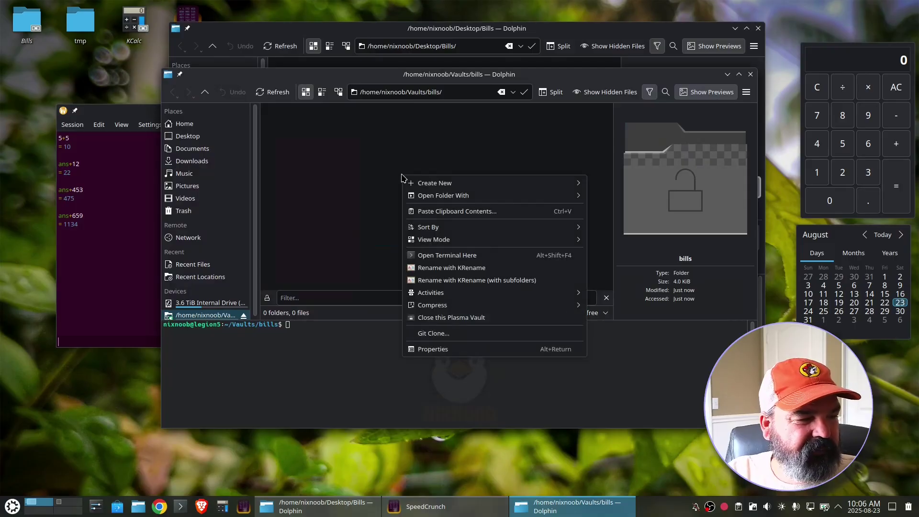
mouse_move(422, 184)
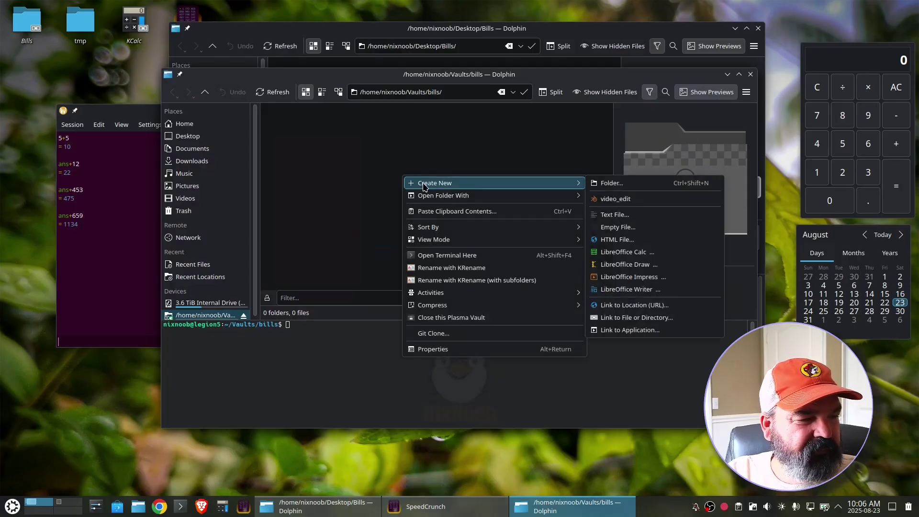
left_click(609, 215)
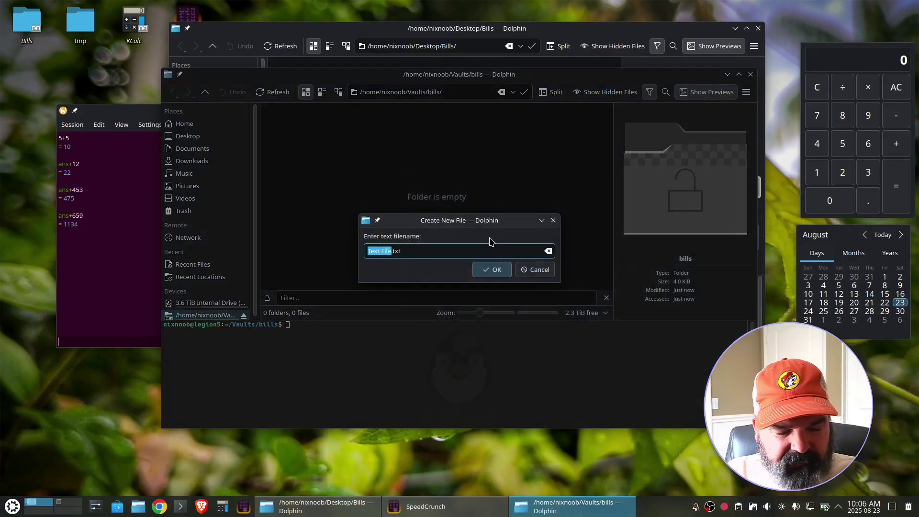
type("test")
key("Return")
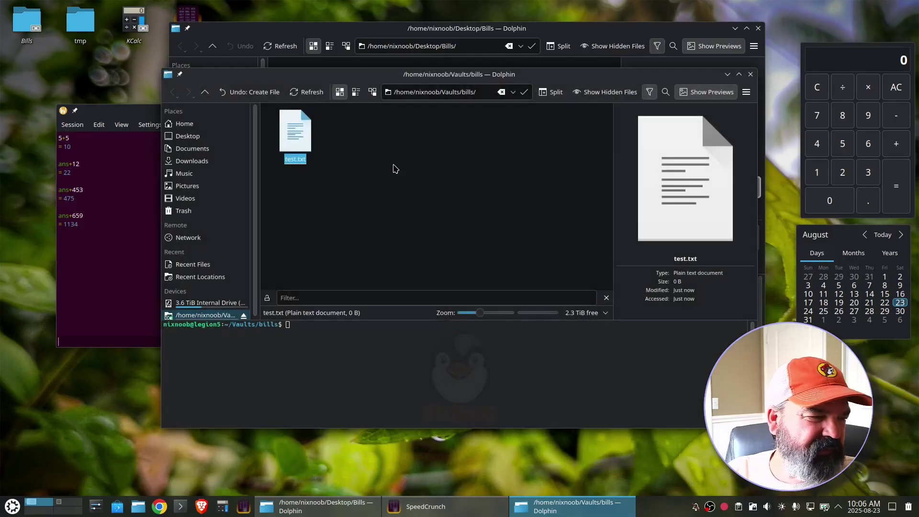
right_click(302, 134)
- Open test.txt in Kate, write 'This is super secret', save it and close Kate
left_click(325, 142)
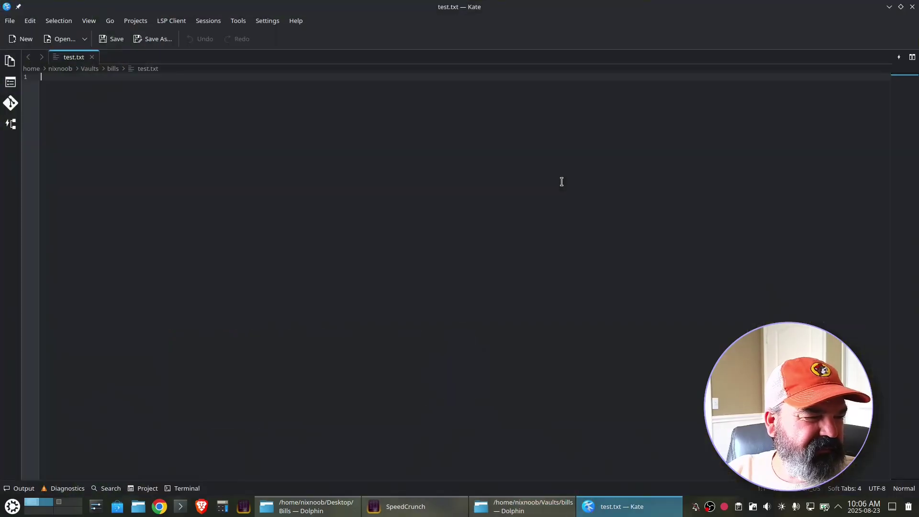
type("This is su")
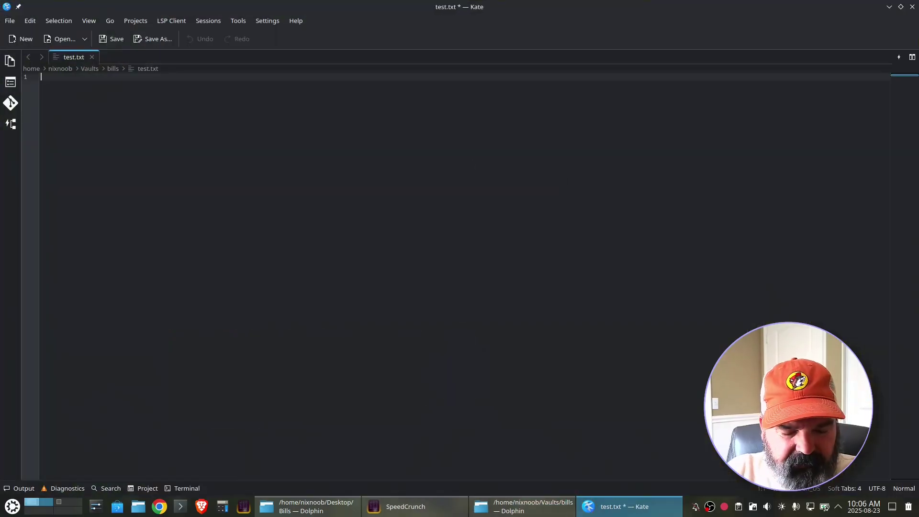
type("per secret")
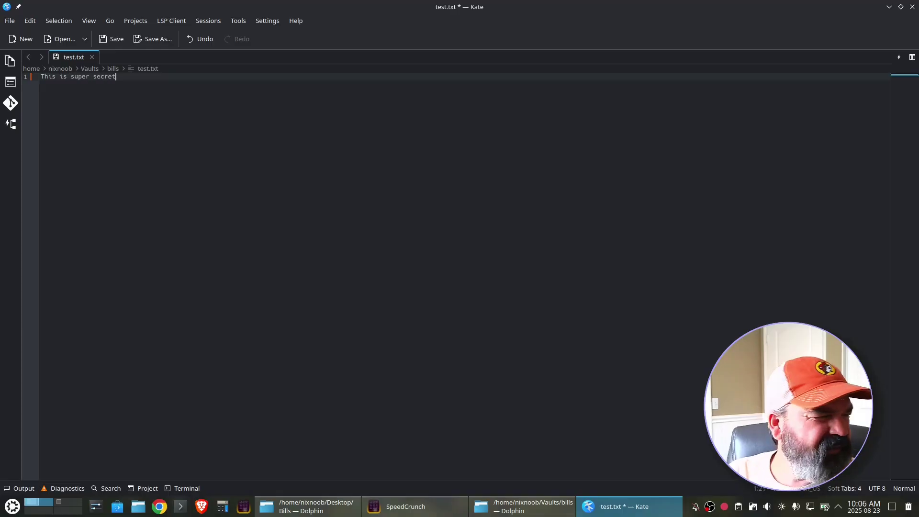
left_click(113, 38)
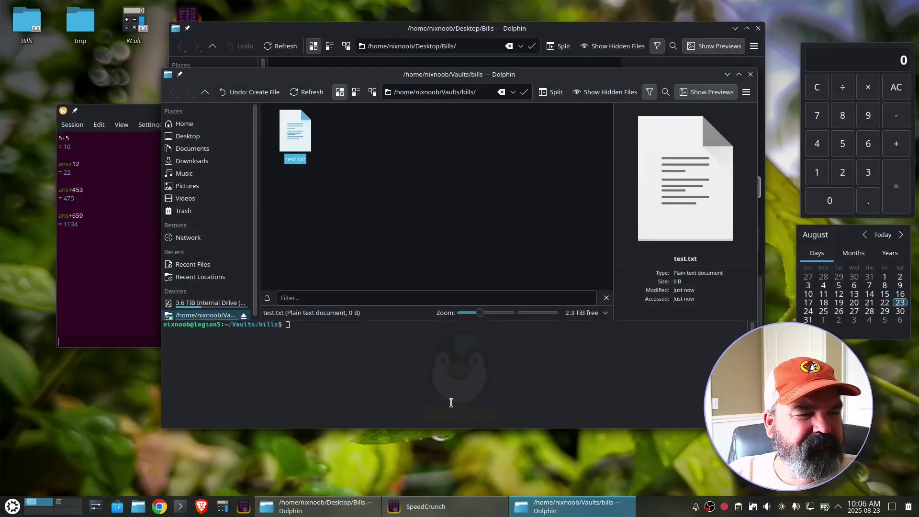
left_click(912, 7)
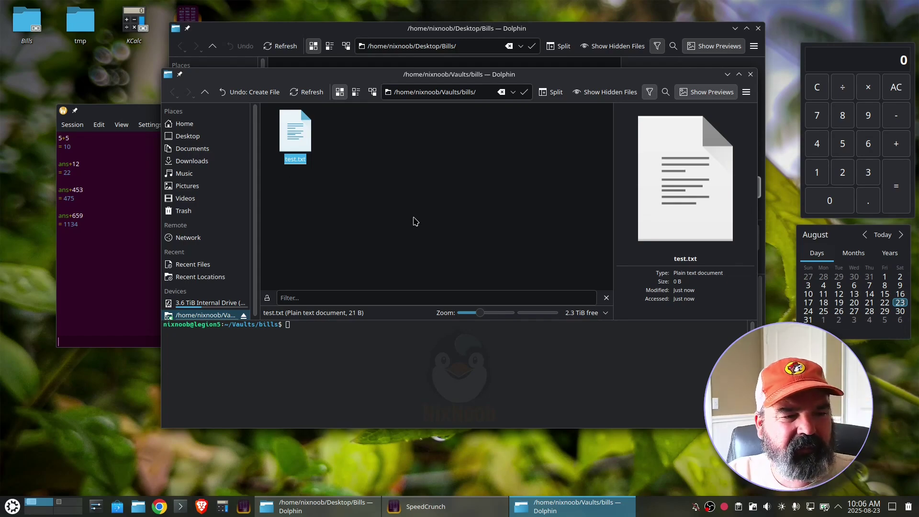
- Close the vault's Dolphin window and lock the bills vault from the tray's Vaults applet
left_click(751, 74)
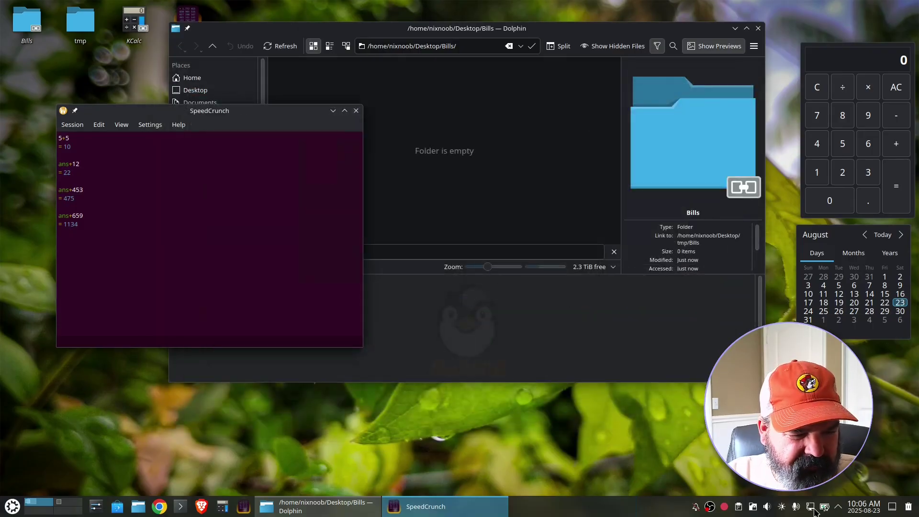
left_click(838, 508)
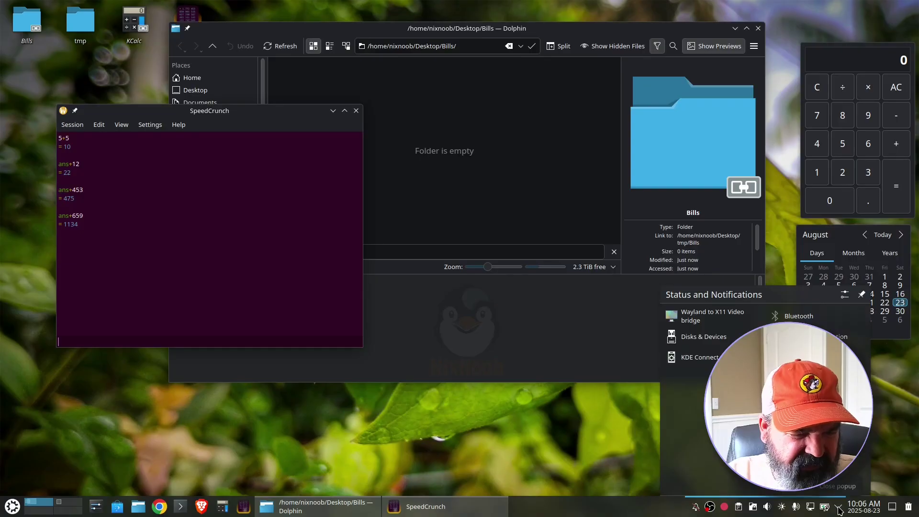
left_click(753, 507)
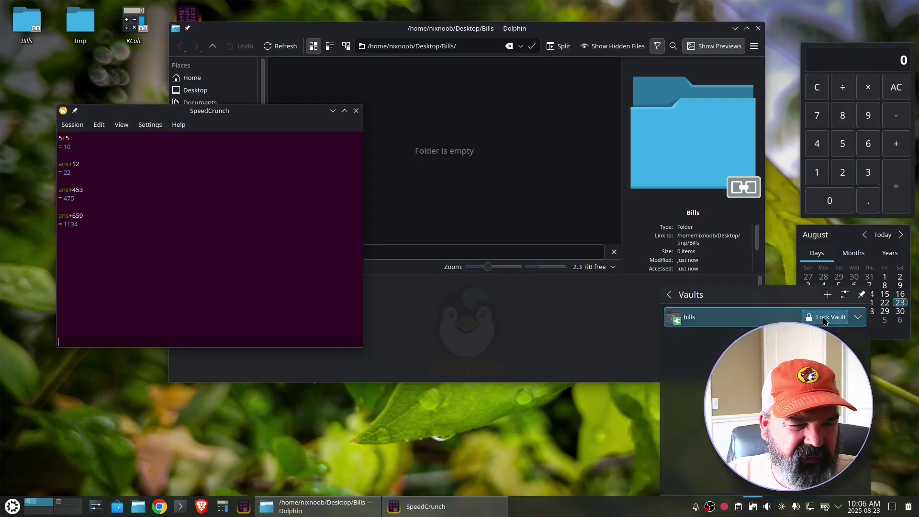
left_click(824, 317)
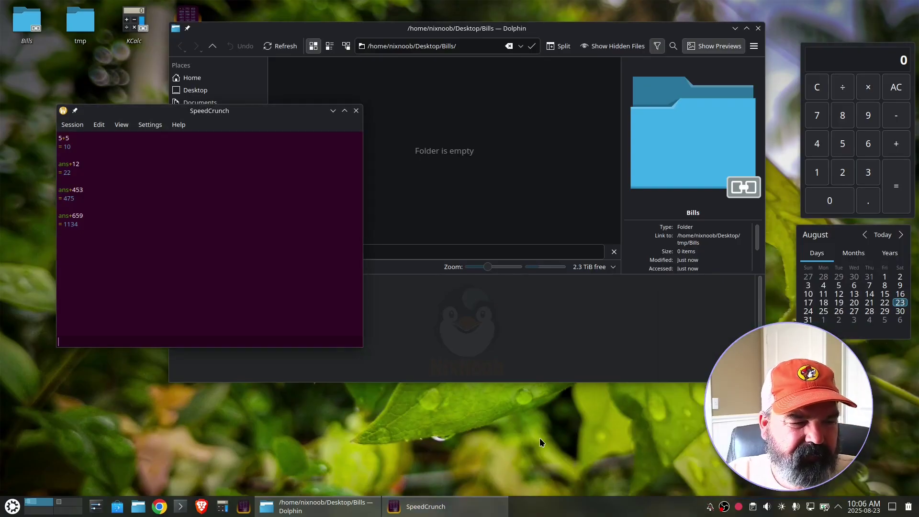